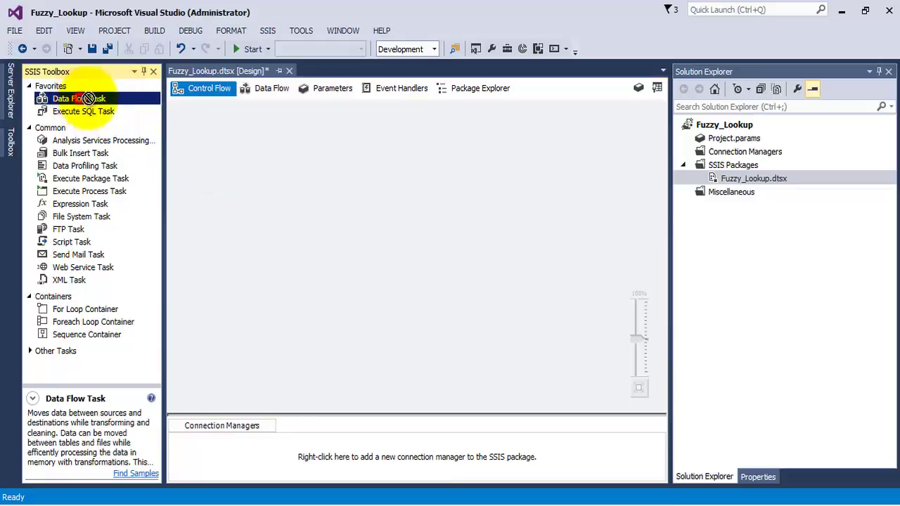
- Open the new Data Flow Task for editing and add an OLE DB Source to its data flow
{"action": "right_click", "coordinate": [320, 137]}
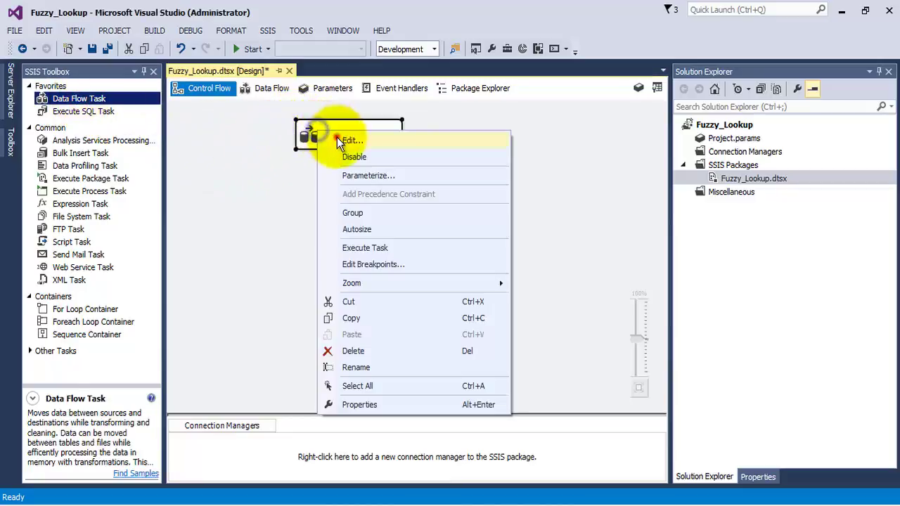
{"action": "left_click", "coordinate": [337, 138]}
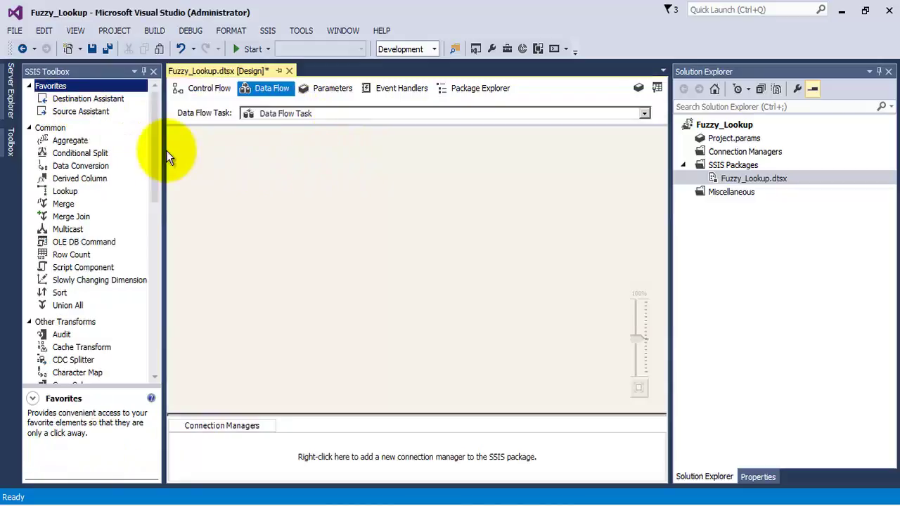
{"action": "left_click_drag", "start_coordinate": [153, 153], "coordinate": [151, 296]}
{"action": "left_click_drag", "start_coordinate": [81, 248], "coordinate": [318, 147]}
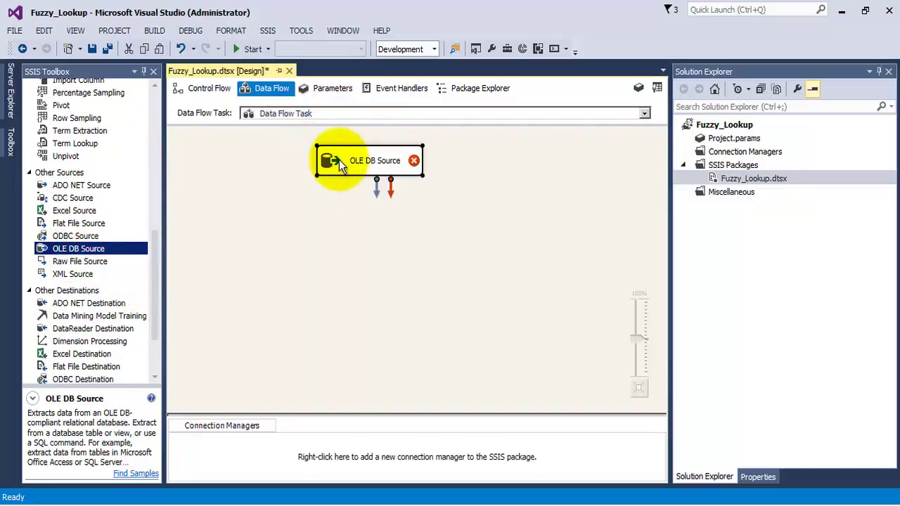
- Switch to SQL Server Management Studio, close the open queries and view the top 1000 rows of dbo.REFERENCE_TABLE
{"action": "left_click", "coordinate": [211, 499]}
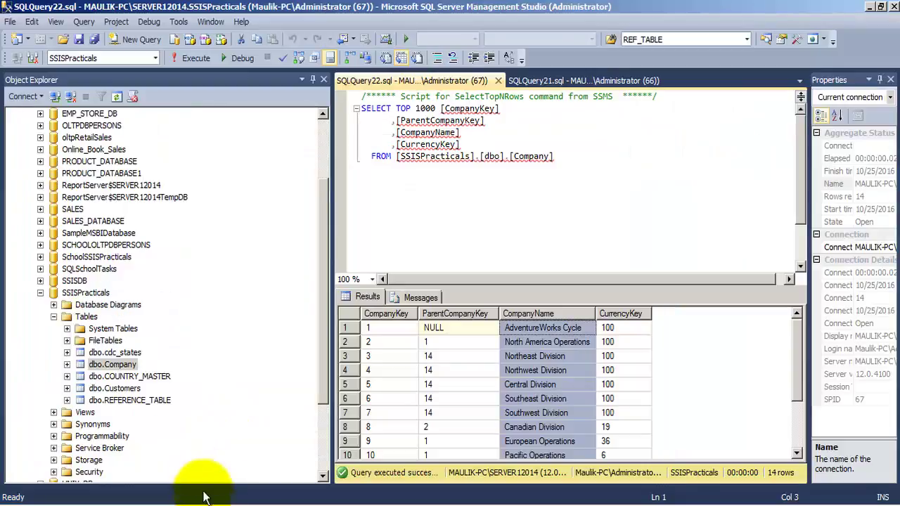
{"action": "left_click", "coordinate": [497, 81]}
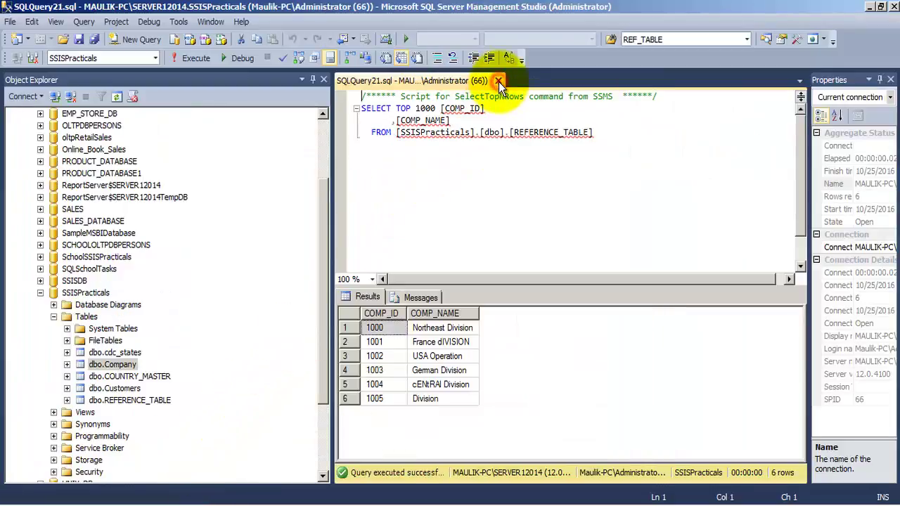
{"action": "left_click", "coordinate": [498, 81]}
{"action": "right_click", "coordinate": [133, 382]}
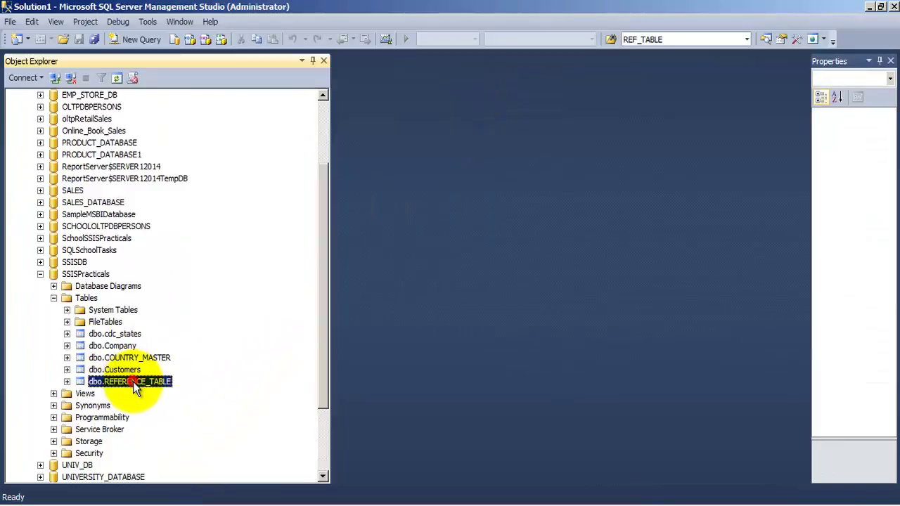
{"action": "left_click", "coordinate": [202, 233]}
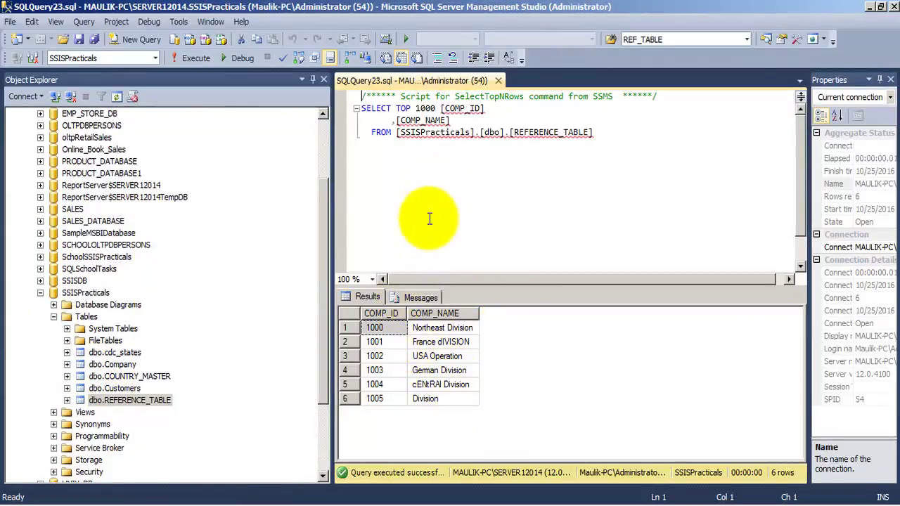
- View the top 1000 rows of dbo.Company, enlarge the results area and examine the CompanyName column
{"action": "right_click", "coordinate": [123, 364]}
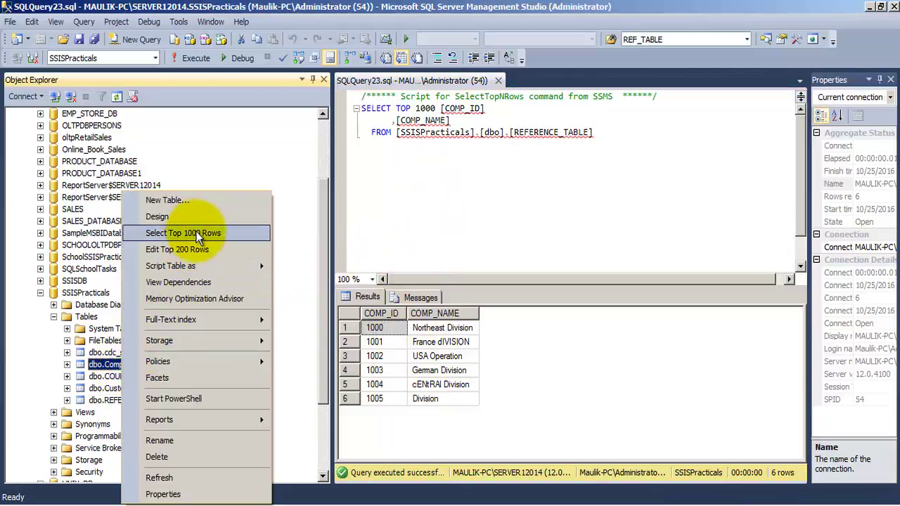
{"action": "left_click", "coordinate": [197, 233]}
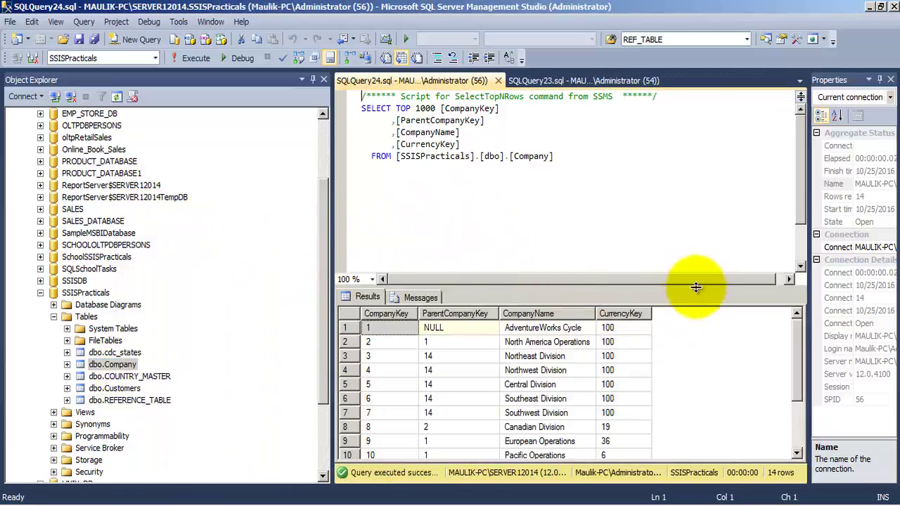
{"action": "left_click_drag", "start_coordinate": [696, 287], "coordinate": [680, 231]}
{"action": "left_click_drag", "start_coordinate": [794, 279], "coordinate": [792, 339]}
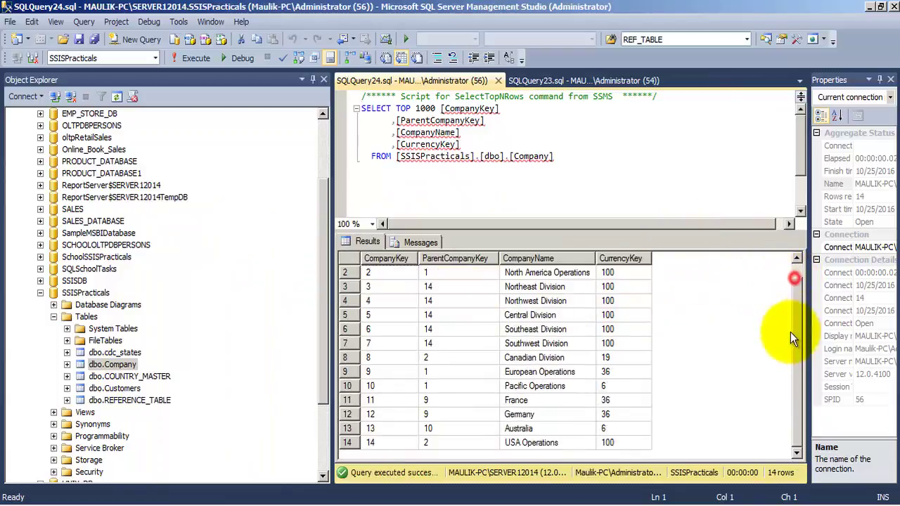
{"action": "left_click", "coordinate": [559, 258]}
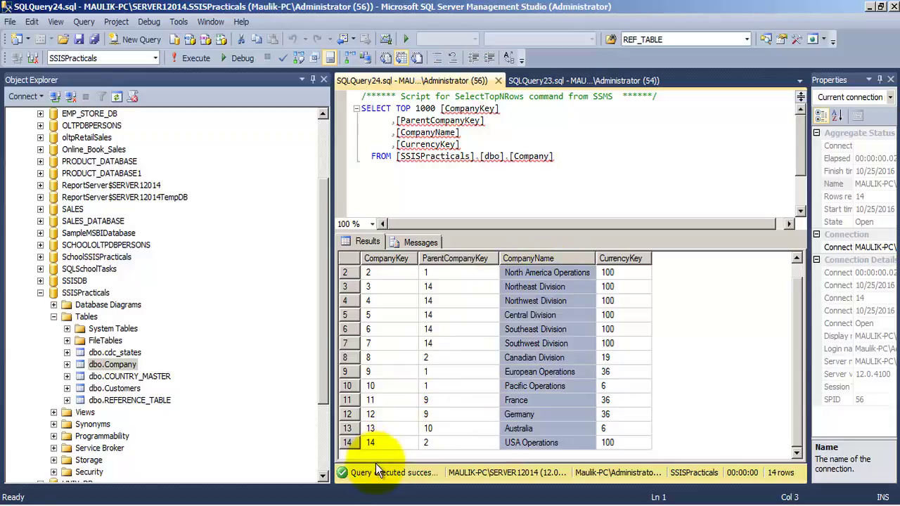
- Switch back to Visual Studio, edit the OLE DB Source, delete the existing data connection and start a new one
{"action": "left_click", "coordinate": [302, 503]}
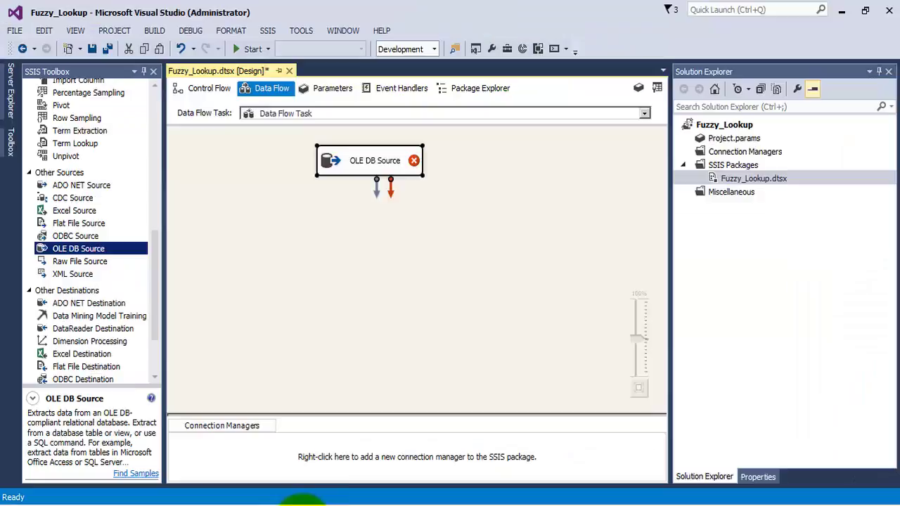
{"action": "right_click", "coordinate": [371, 156]}
{"action": "left_click", "coordinate": [373, 166]}
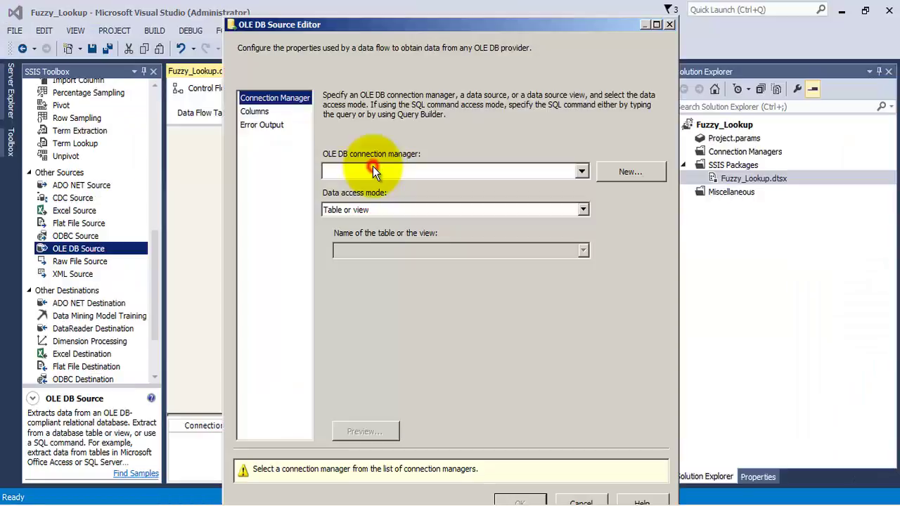
{"action": "left_click", "coordinate": [608, 173]}
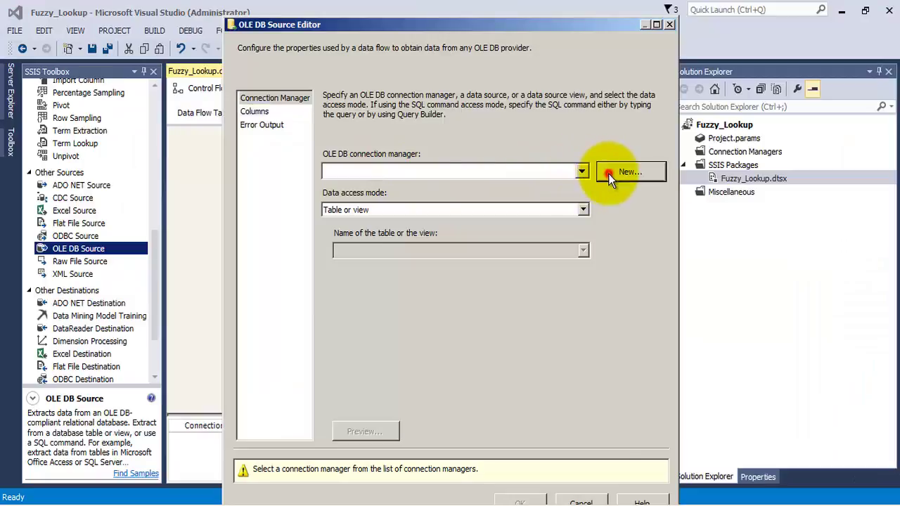
{"action": "left_click", "coordinate": [580, 393]}
{"action": "left_click", "coordinate": [526, 397]}
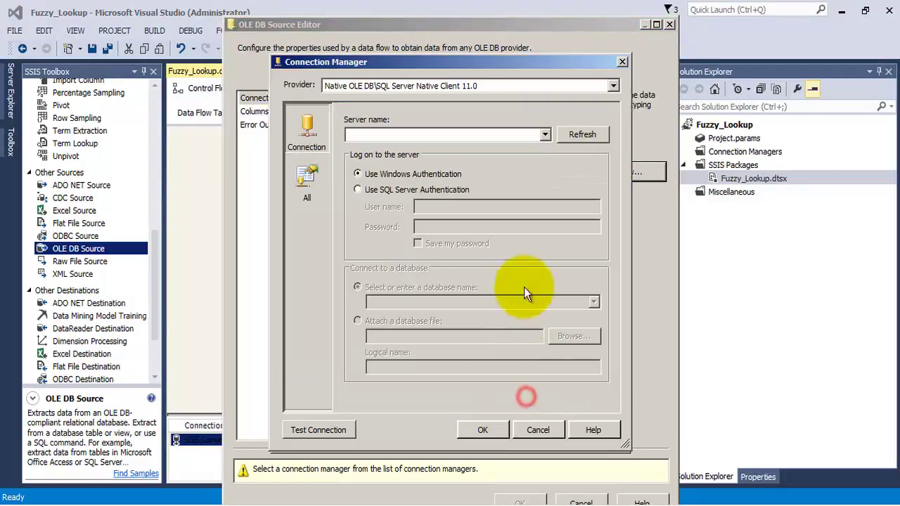
- Point the new connection to the SERVER12014 instance and the SSISPracticals database
{"action": "left_click", "coordinate": [546, 135]}
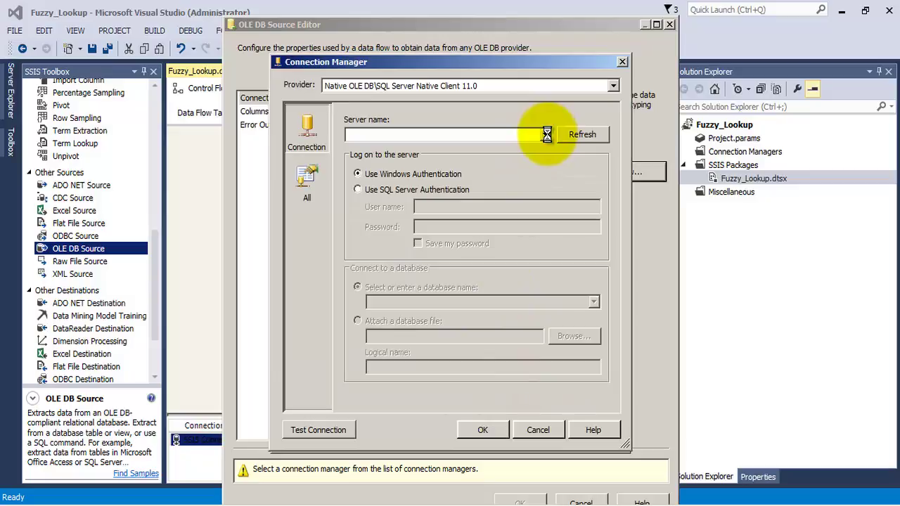
{"action": "left_click", "coordinate": [546, 134]}
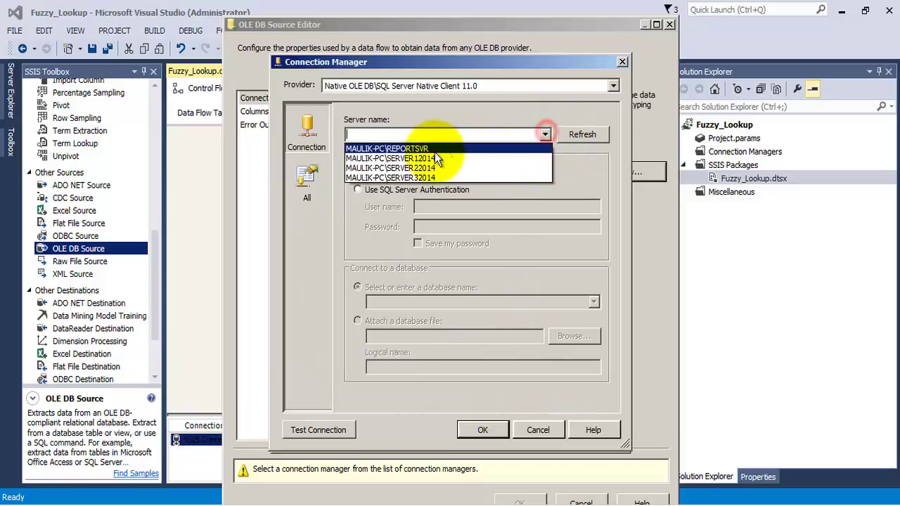
{"action": "left_click", "coordinate": [433, 157]}
{"action": "left_click", "coordinate": [592, 301]}
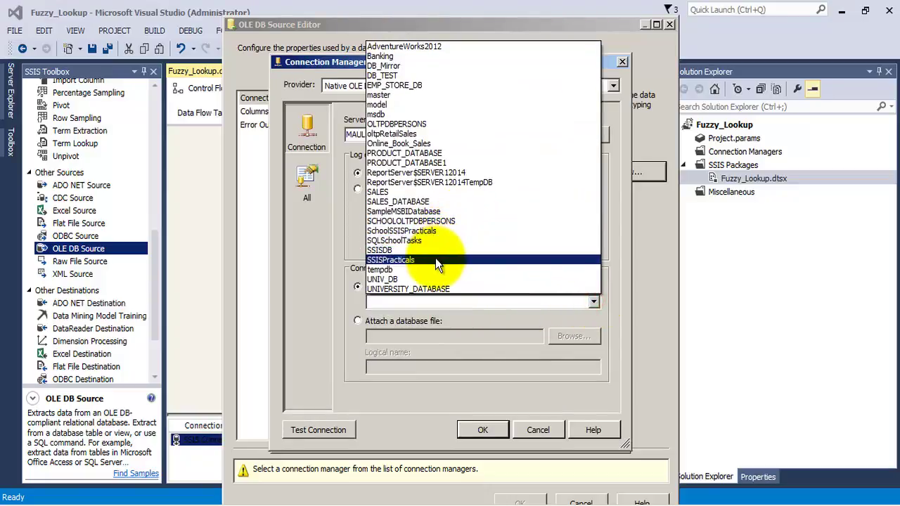
{"action": "left_click", "coordinate": [435, 259]}
- Test the new connection and assign it to the OLE DB Source
{"action": "left_click", "coordinate": [318, 430]}
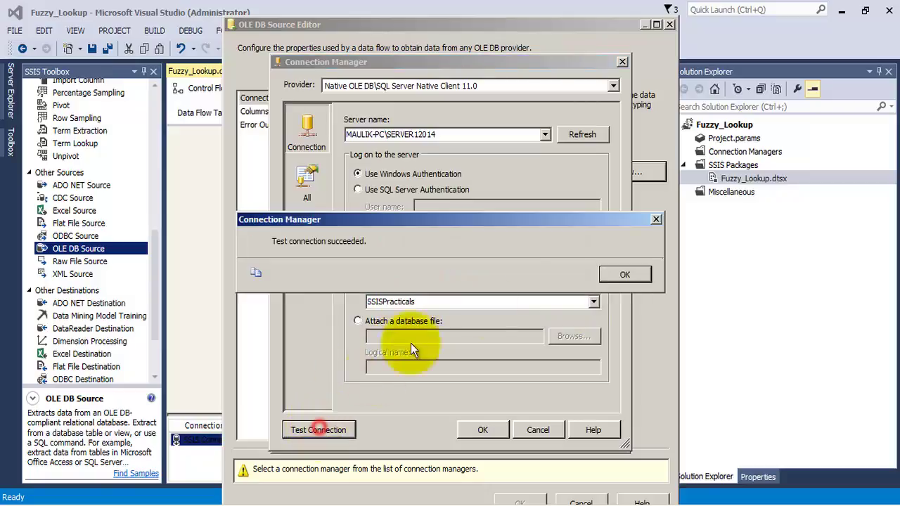
{"action": "left_click", "coordinate": [624, 274]}
{"action": "left_click", "coordinate": [485, 430]}
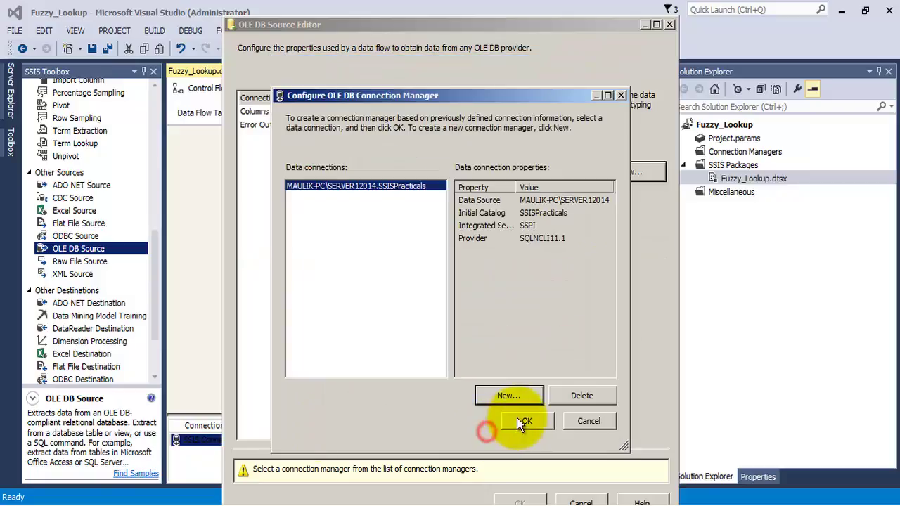
{"action": "left_click", "coordinate": [524, 421]}
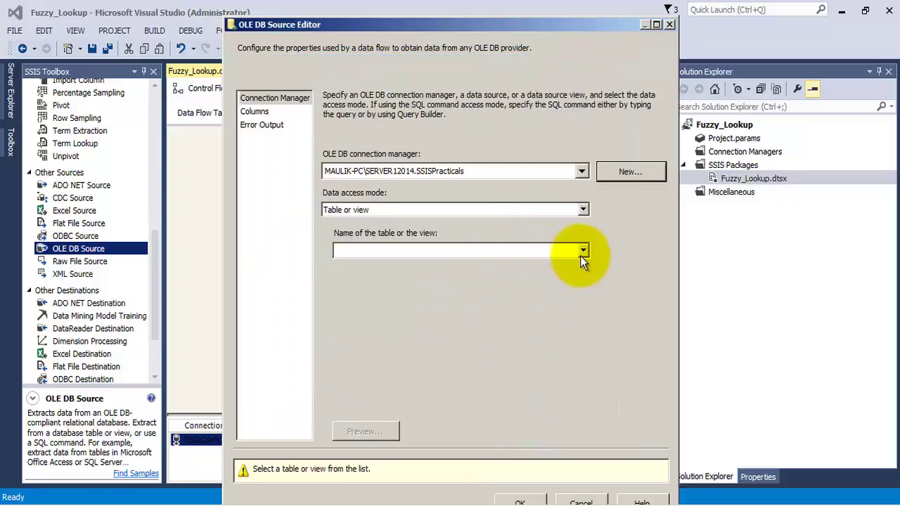
- Set [dbo].[Company] as the source table, review its columns, apply the source settings and save the package
{"action": "left_click", "coordinate": [583, 251]}
{"action": "left_click", "coordinate": [421, 278]}
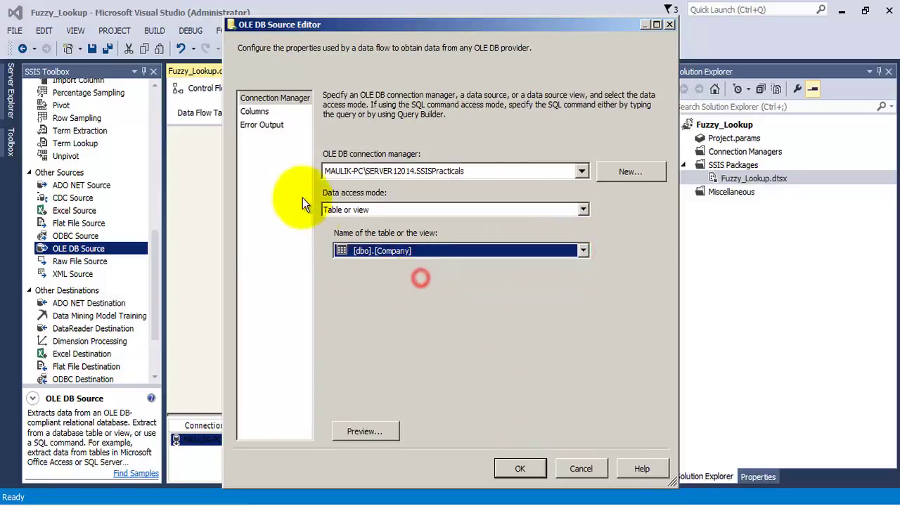
{"action": "left_click", "coordinate": [254, 112]}
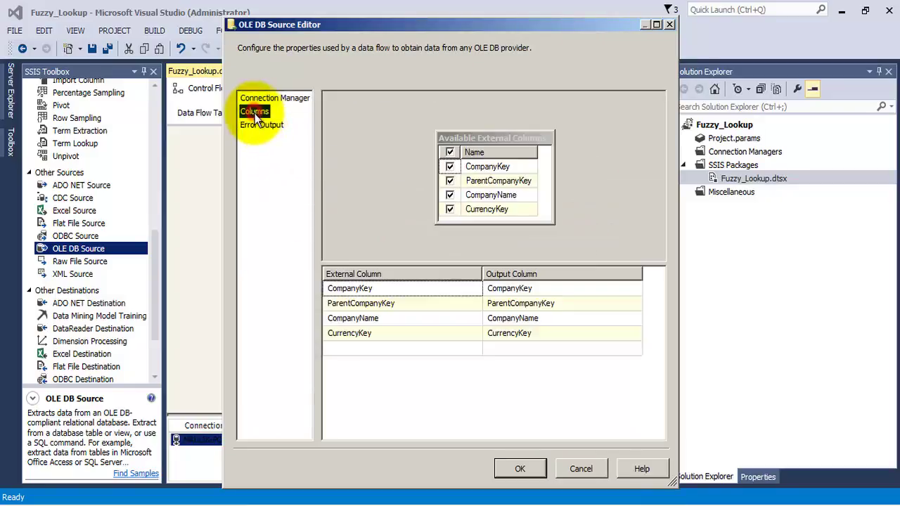
{"action": "left_click", "coordinate": [507, 456]}
{"action": "left_click_drag", "start_coordinate": [326, 166], "coordinate": [288, 159]}
{"action": "left_click", "coordinate": [107, 49]}
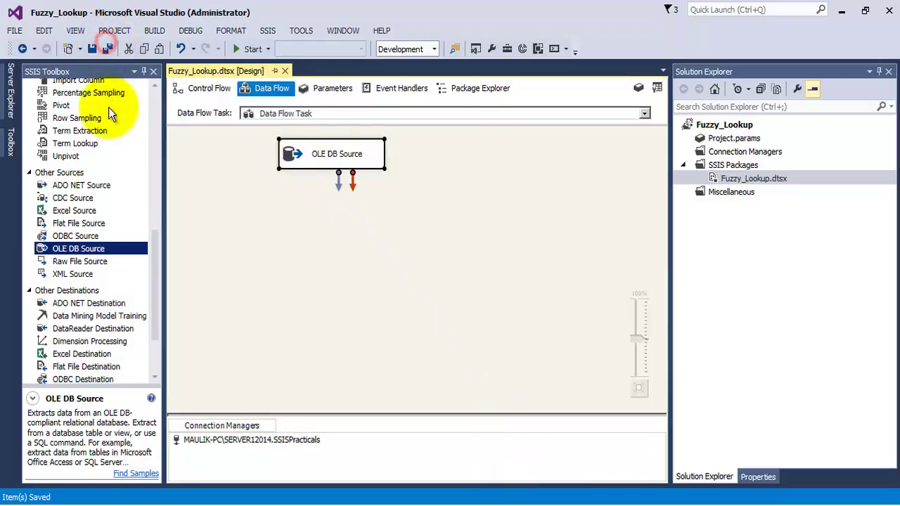
- Add a Fuzzy Lookup transformation beside the OLE DB Source and space the two components apart
{"action": "left_click_drag", "start_coordinate": [155, 258], "coordinate": [159, 216]}
{"action": "left_click_drag", "start_coordinate": [111, 237], "coordinate": [431, 142]}
{"action": "left_click_drag", "start_coordinate": [363, 154], "coordinate": [343, 152]}
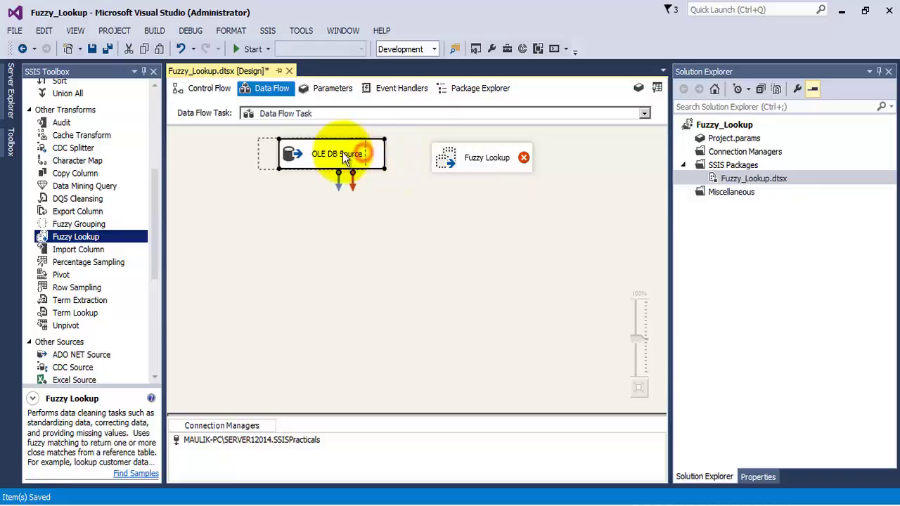
{"action": "left_click", "coordinate": [469, 162]}
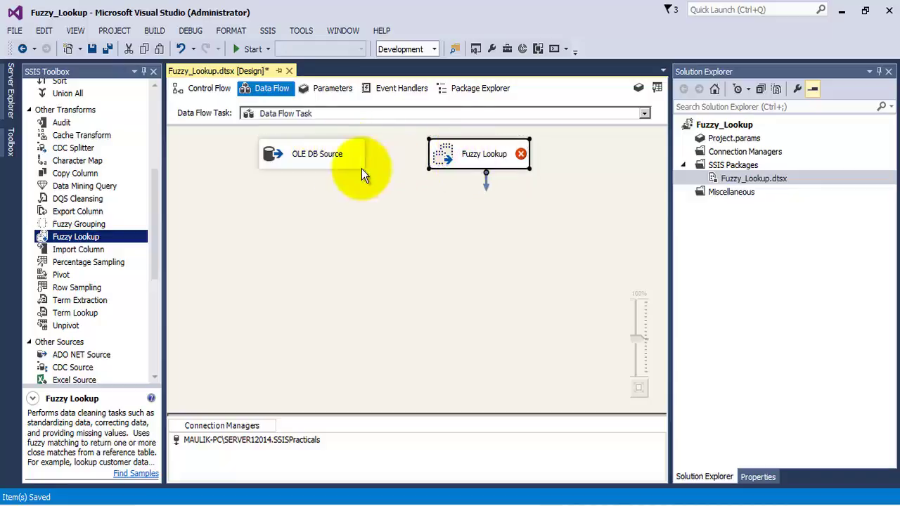
- Connect the OLE DB Source output to the Fuzzy Lookup and save the package
{"action": "left_click", "coordinate": [320, 160]}
{"action": "left_click_drag", "start_coordinate": [329, 183], "coordinate": [431, 151]}
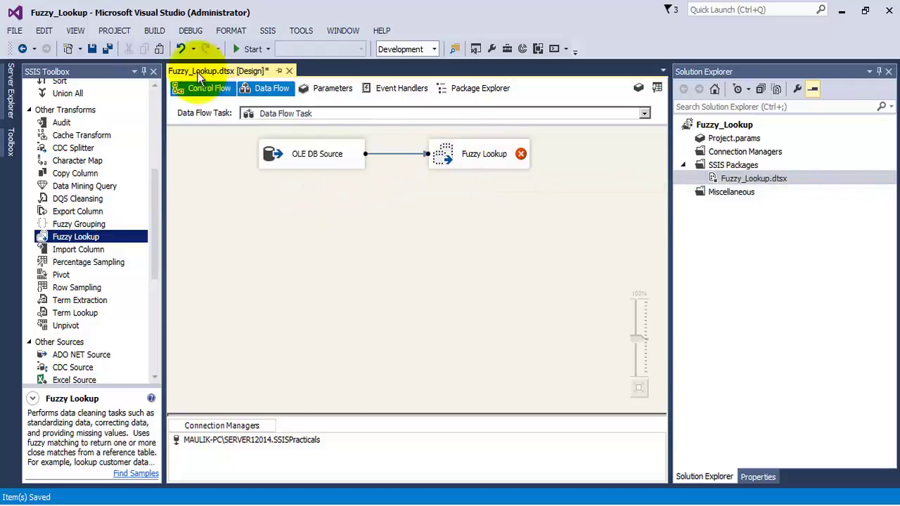
{"action": "left_click", "coordinate": [107, 49]}
- Edit the Fuzzy Lookup to use [dbo].[REFERENCE_TABLE] as reference table, storing a new index and maintaining the stored index
{"action": "right_click", "coordinate": [480, 155]}
{"action": "left_click", "coordinate": [493, 165]}
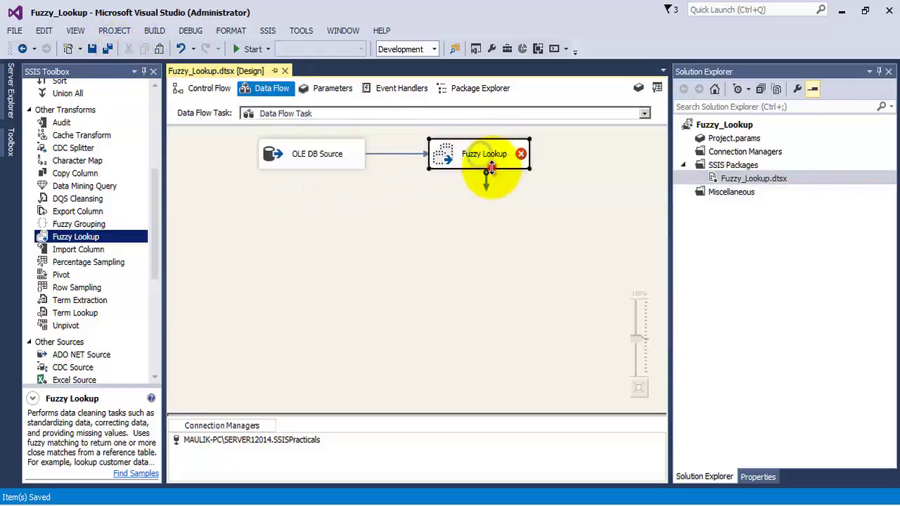
{"action": "left_click", "coordinate": [543, 251]}
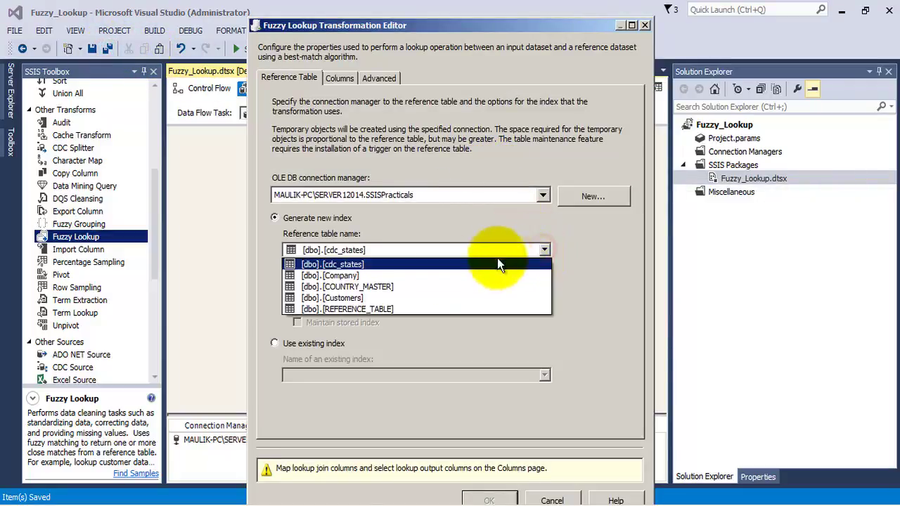
{"action": "left_click", "coordinate": [376, 312]}
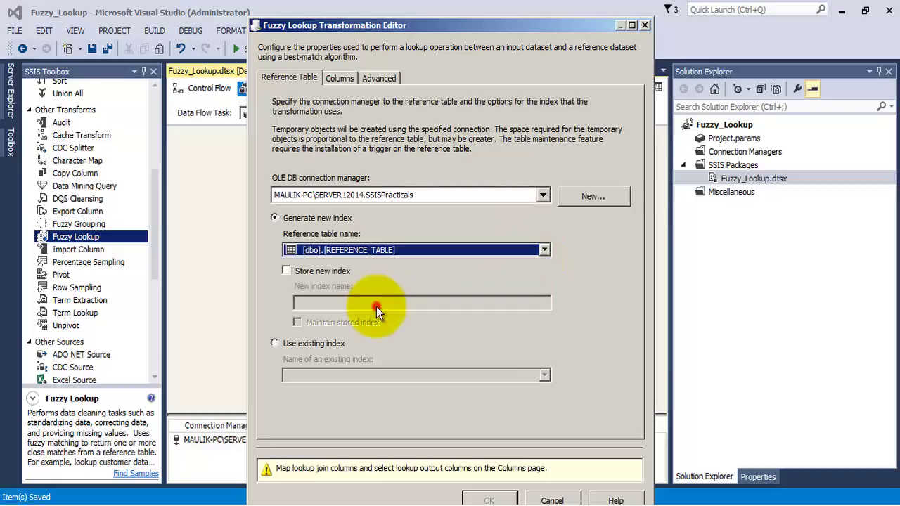
{"action": "left_click", "coordinate": [286, 271]}
{"action": "left_click", "coordinate": [297, 322]}
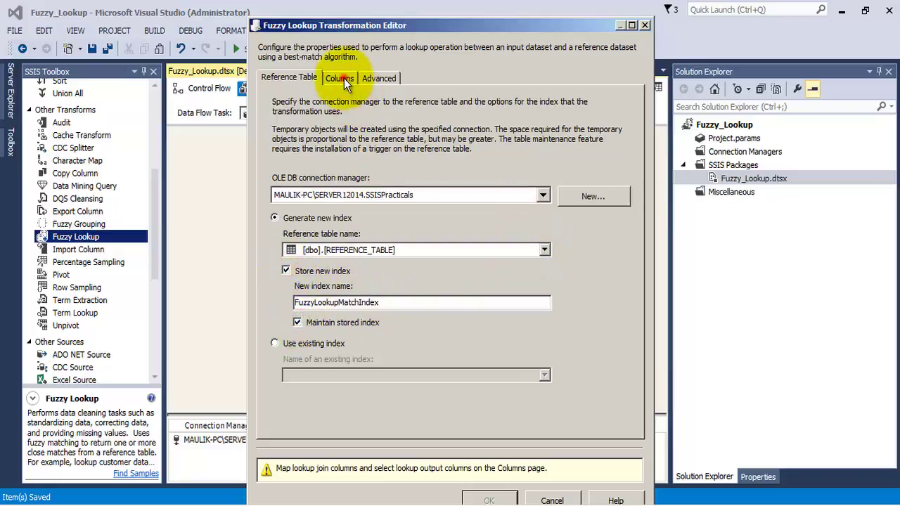
- Map the CompanyName input column to the COMP_NAME lookup column and include COMP_NAME in the output
{"action": "left_click", "coordinate": [343, 78]}
{"action": "left_click_drag", "start_coordinate": [321, 200], "coordinate": [571, 185]}
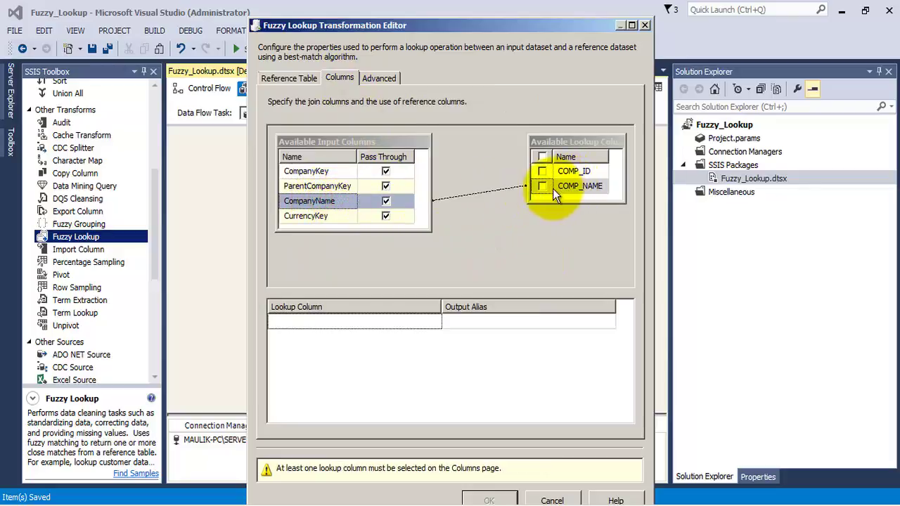
{"action": "left_click", "coordinate": [542, 186]}
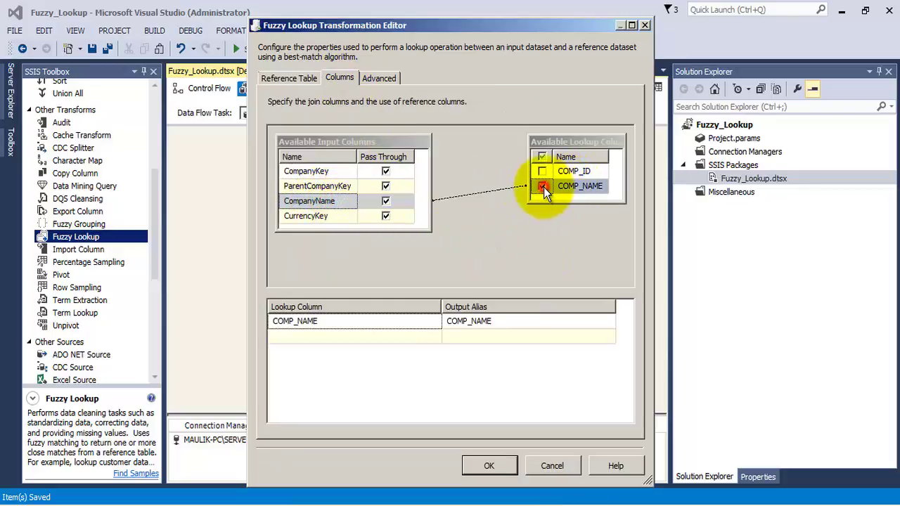
- Set the Fuzzy Lookup's similarity threshold to 0.20 and apply the transformation settings
{"action": "left_click", "coordinate": [379, 78]}
{"action": "left_click_drag", "start_coordinate": [438, 141], "coordinate": [476, 149]}
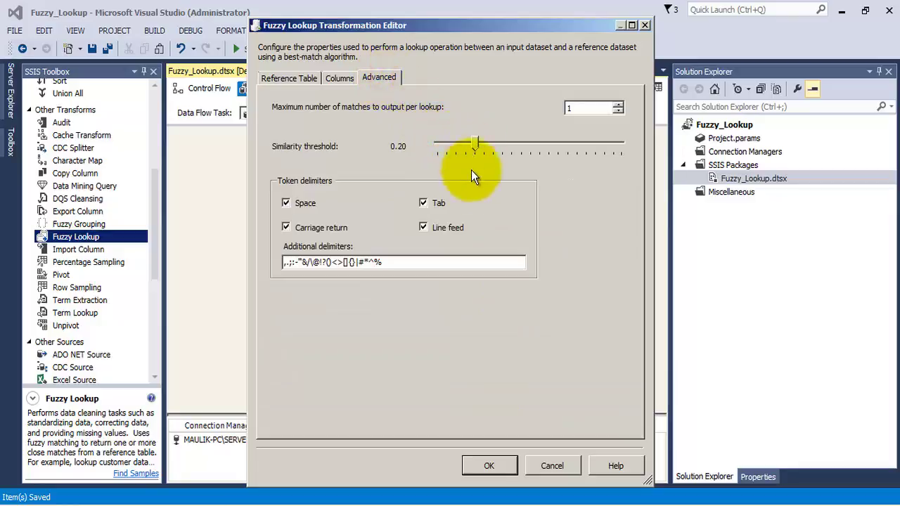
{"action": "left_click", "coordinate": [488, 464]}
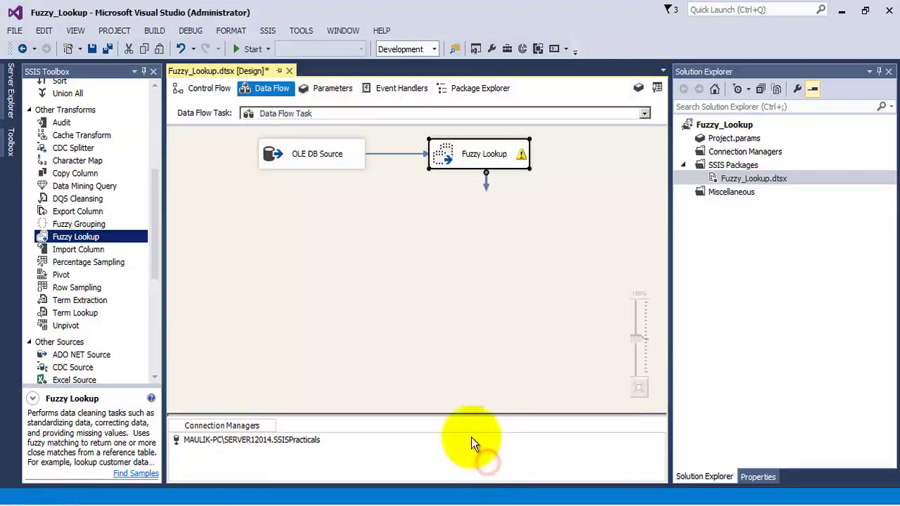
- Save the package and add a Conditional Split below the Fuzzy Lookup, fed by the Fuzzy Lookup output
{"action": "left_click", "coordinate": [109, 48]}
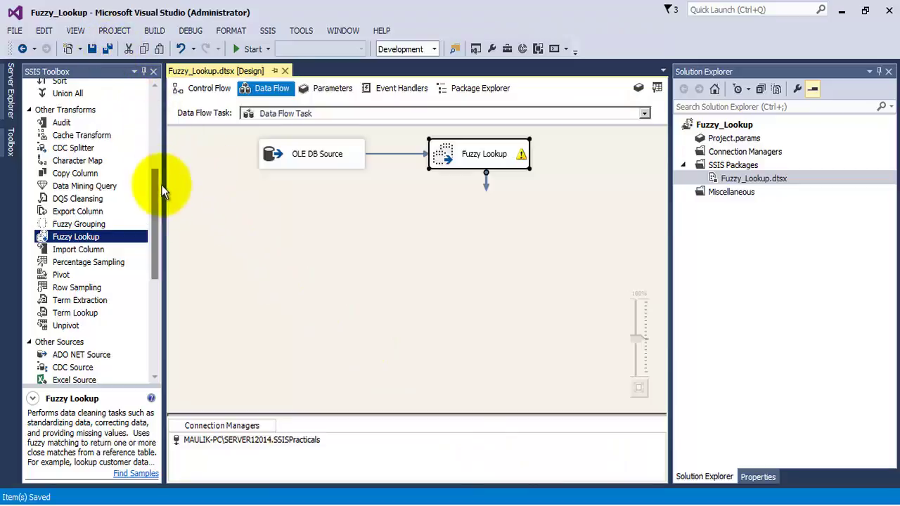
{"action": "left_click_drag", "start_coordinate": [154, 184], "coordinate": [151, 110]}
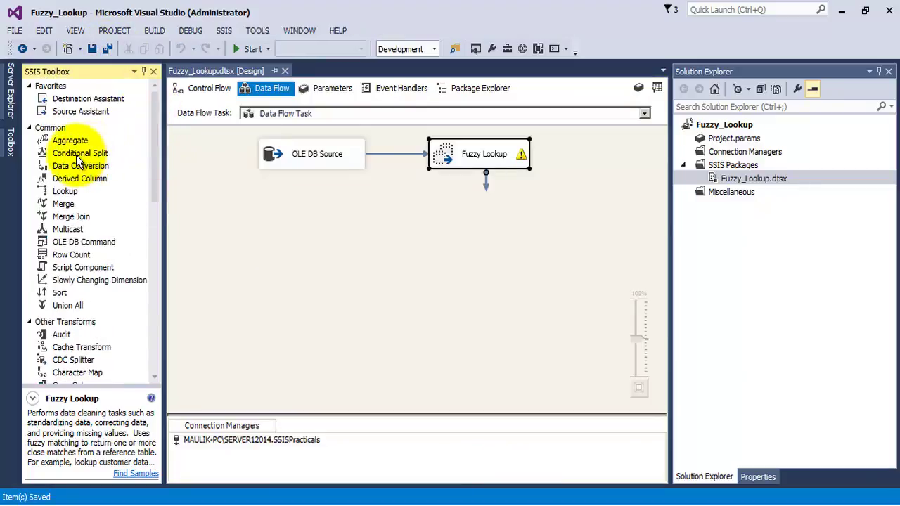
{"action": "left_click_drag", "start_coordinate": [76, 155], "coordinate": [462, 204]}
{"action": "left_click", "coordinate": [476, 159]}
{"action": "left_click_drag", "start_coordinate": [481, 174], "coordinate": [521, 206]}
{"action": "left_click", "coordinate": [488, 232]}
- Edit the Conditional Split and add a first output named EXACT_MATCH
{"action": "right_click", "coordinate": [479, 209]}
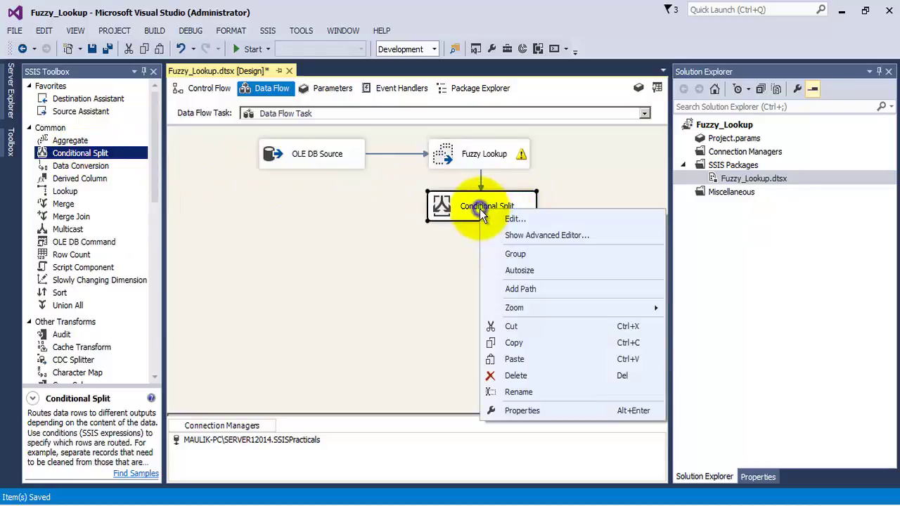
{"action": "left_click", "coordinate": [491, 216]}
{"action": "left_click", "coordinate": [364, 205]}
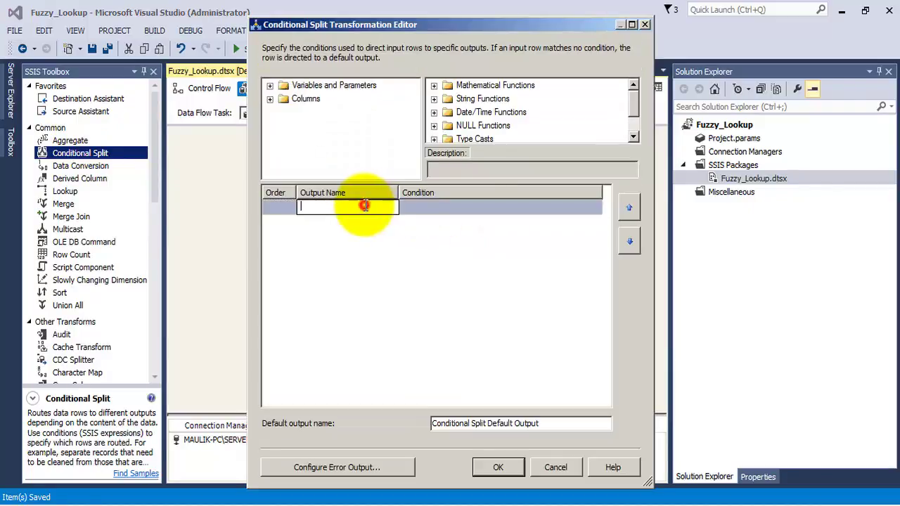
{"action": "type", "text": "ex"}
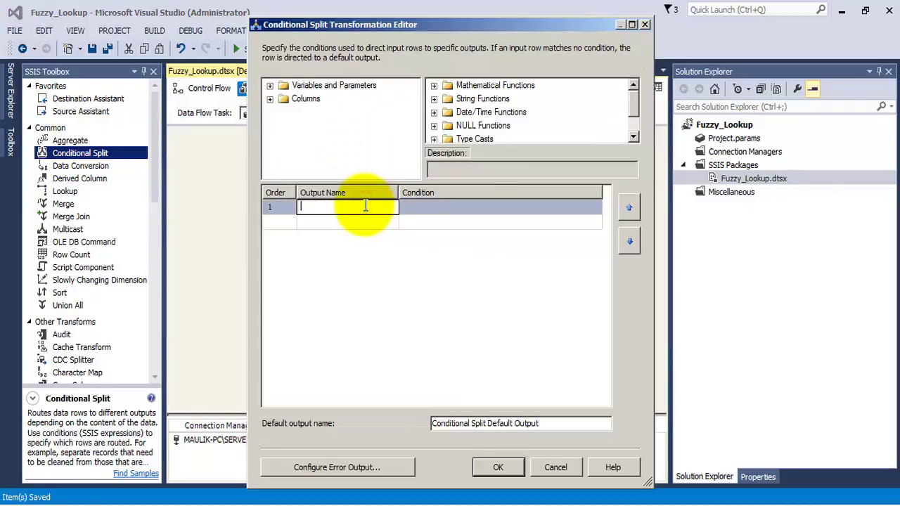
{"action": "type", "text": "EXACT_"}
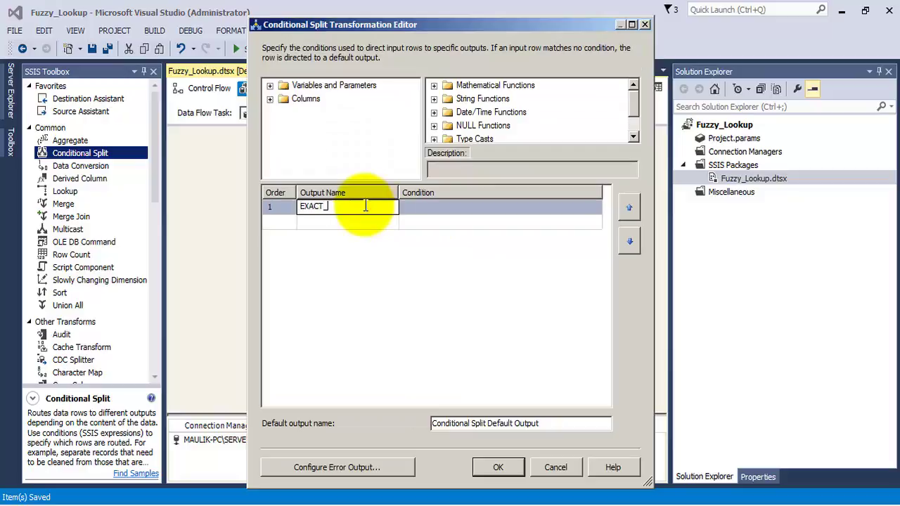
{"action": "type", "text": "MATCH"}
{"action": "key", "text": "Tab"}
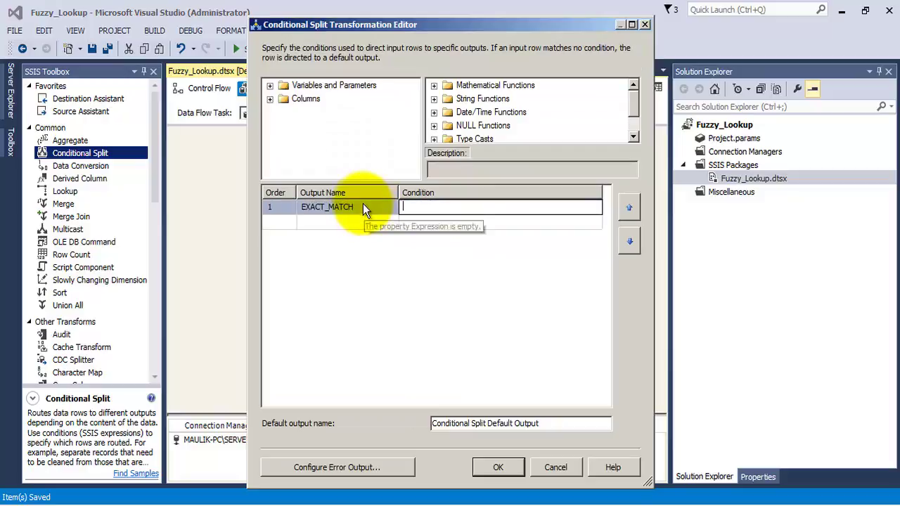
- Set the EXACT_MATCH condition to [_Similarity]==1 && [_Confidence] > 0.75, using the input columns
{"action": "left_click", "coordinate": [270, 99]}
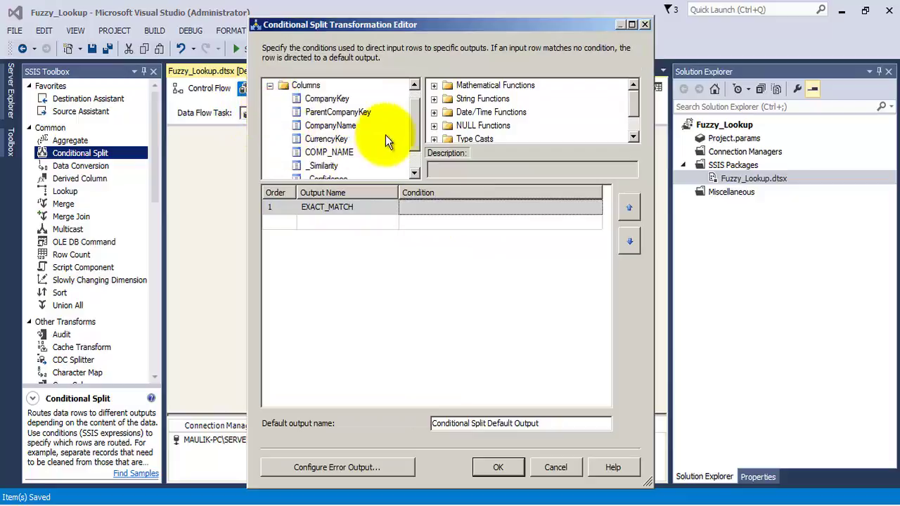
{"action": "scroll", "coordinate": [412, 133], "scroll_direction": "down", "scroll_amount": 1}
{"action": "left_click_drag", "start_coordinate": [322, 138], "coordinate": [422, 203]}
{"action": "left_click", "coordinate": [459, 204]}
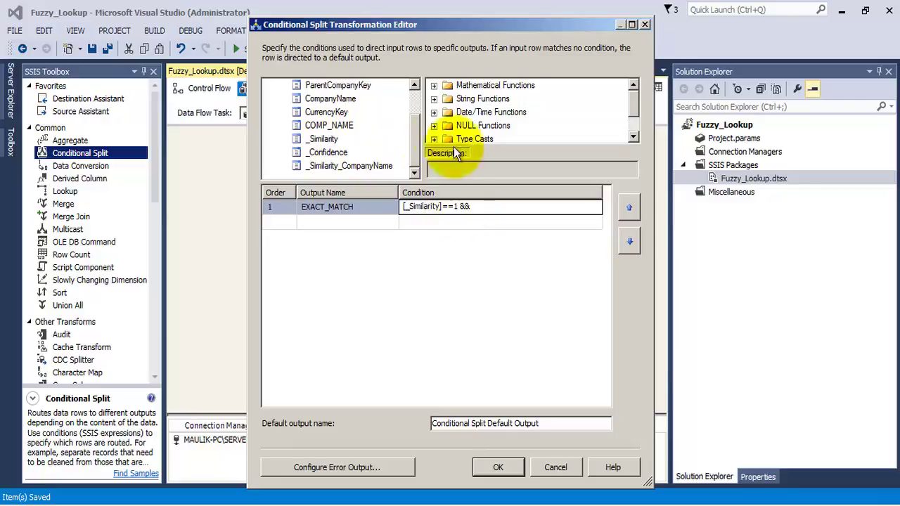
{"action": "left_click_drag", "start_coordinate": [327, 152], "coordinate": [511, 211]}
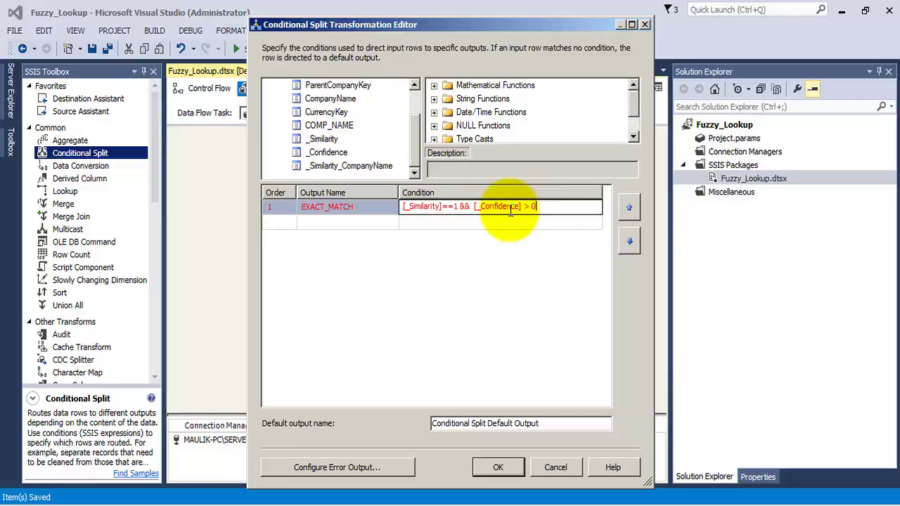
{"action": "type", "text": "> 0.75"}
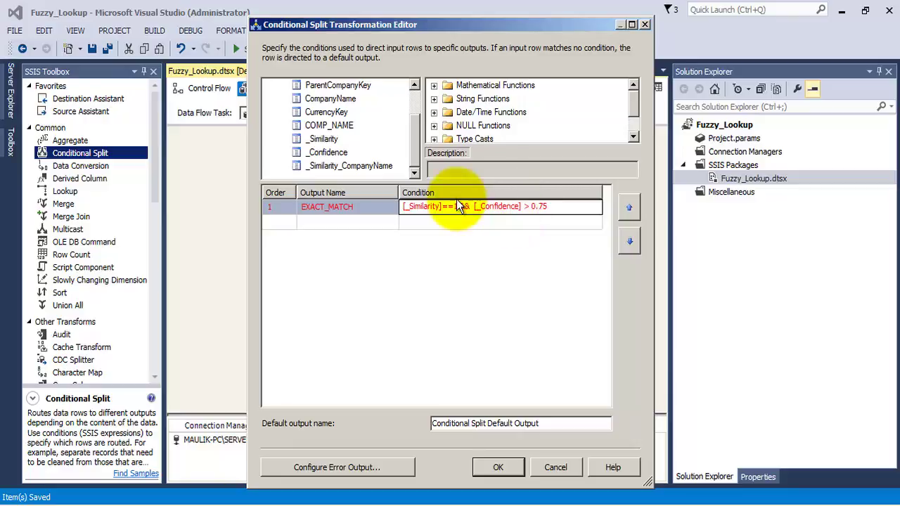
- Add a second output named CLOSE_MATCH to the Conditional Split
{"action": "left_click", "coordinate": [374, 220]}
{"action": "type", "text": "C"}
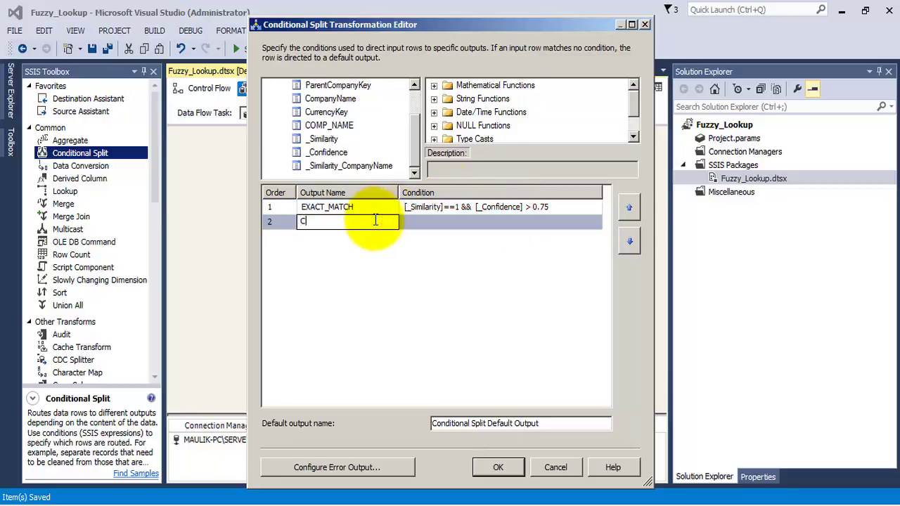
{"action": "type", "text": "LOSE_"}
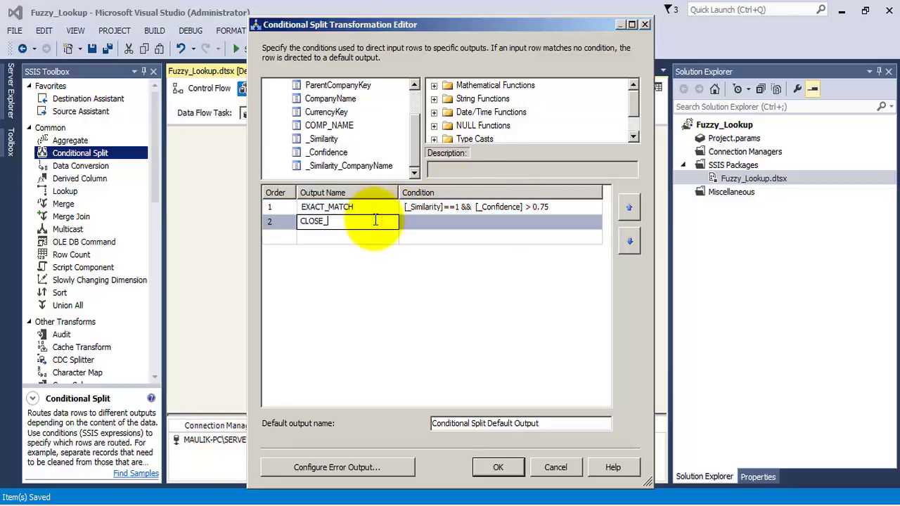
{"action": "type", "text": "MATCH"}
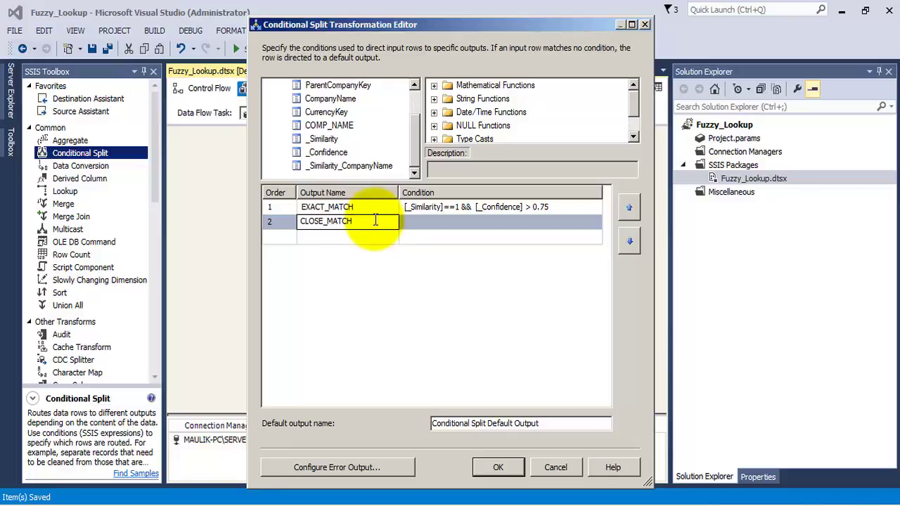
- Set the CLOSE_MATCH condition to [_Similarity]>0.60 && [_Similarity] <1 && [_Confidence] >0.75
{"action": "left_click", "coordinate": [414, 222]}
{"action": "left_click_drag", "start_coordinate": [323, 139], "coordinate": [412, 222]}
{"action": "key", "text": "End"}
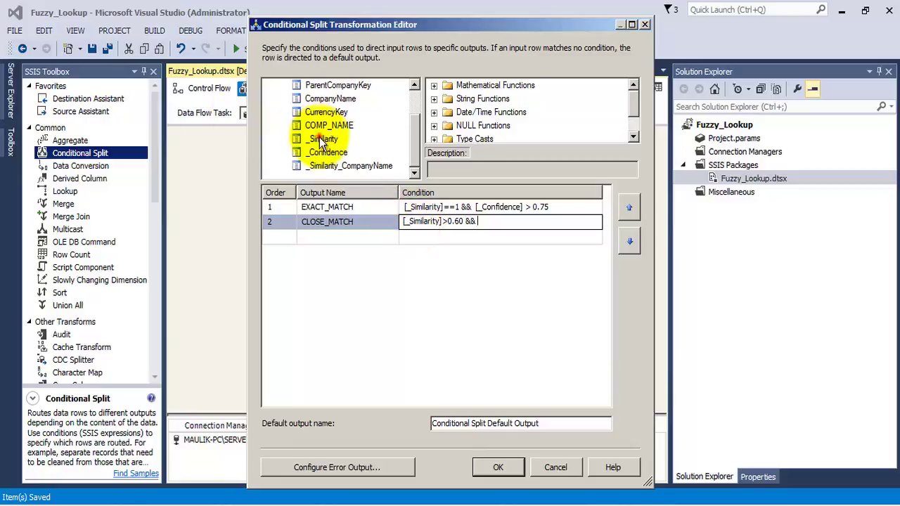
{"action": "left_click_drag", "start_coordinate": [320, 139], "coordinate": [493, 223]}
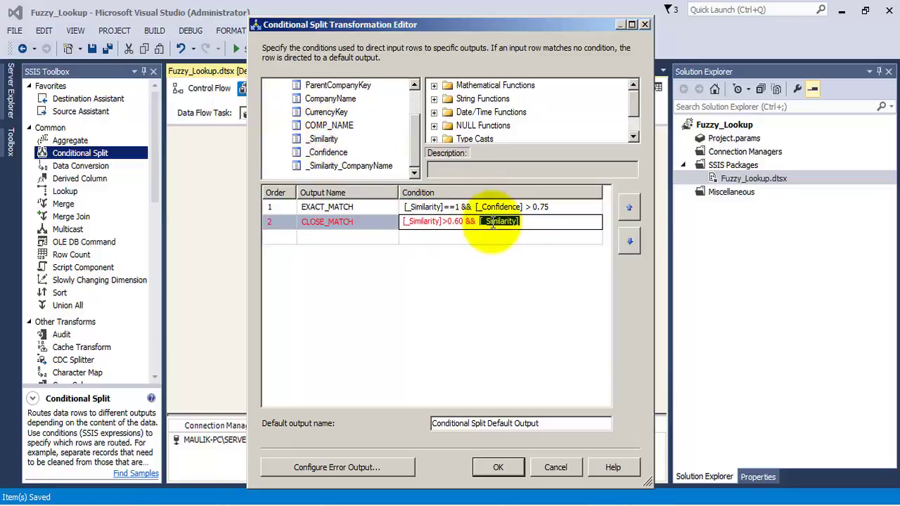
{"action": "key", "text": "End"}
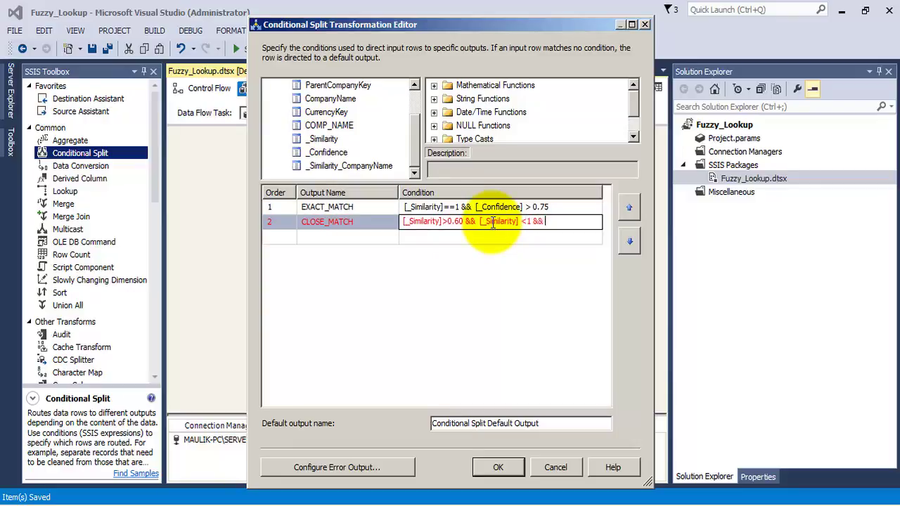
{"action": "left_click_drag", "start_coordinate": [320, 152], "coordinate": [556, 219]}
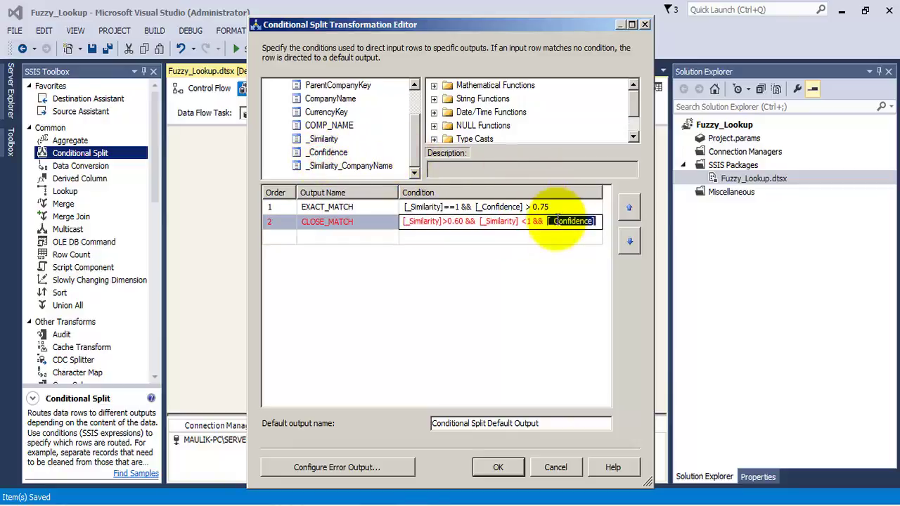
{"action": "key", "text": "End"}
{"action": "type", "text": ">"}
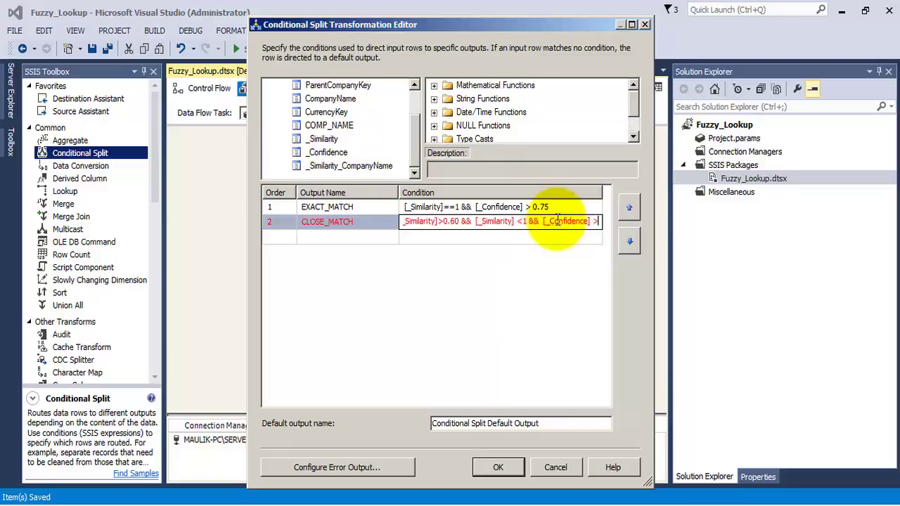
{"action": "type", "text": "0.75"}
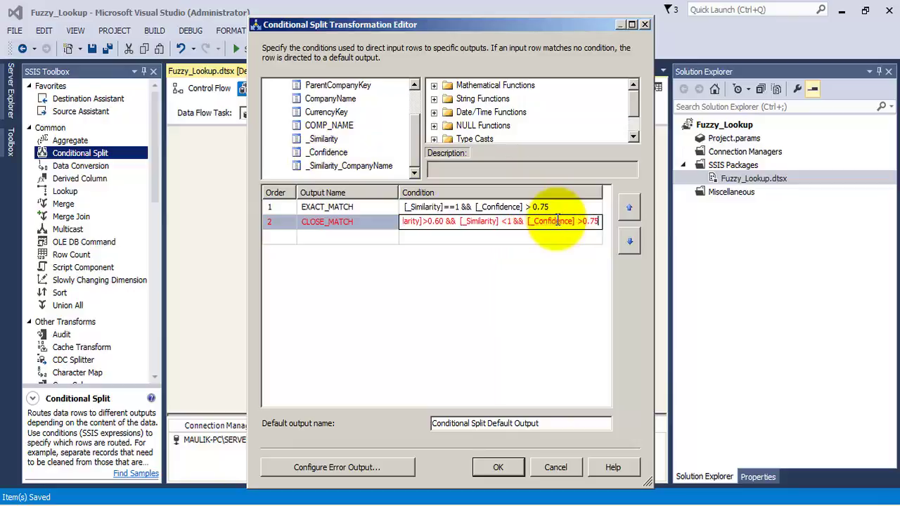
- Name the default output OTHER_OUTPUT, apply the Conditional Split settings and save the package
{"action": "left_click", "coordinate": [518, 424]}
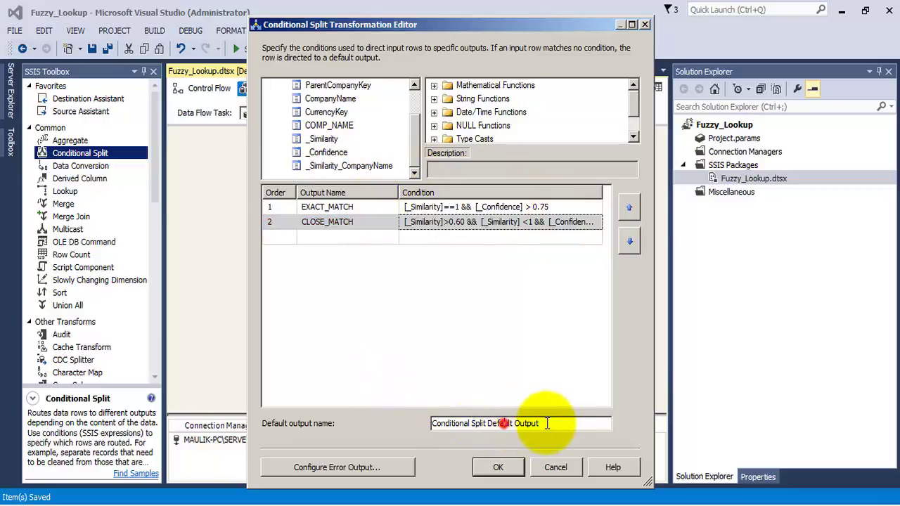
{"action": "left_click_drag", "start_coordinate": [556, 423], "coordinate": [417, 425]}
{"action": "type", "text": "OT"}
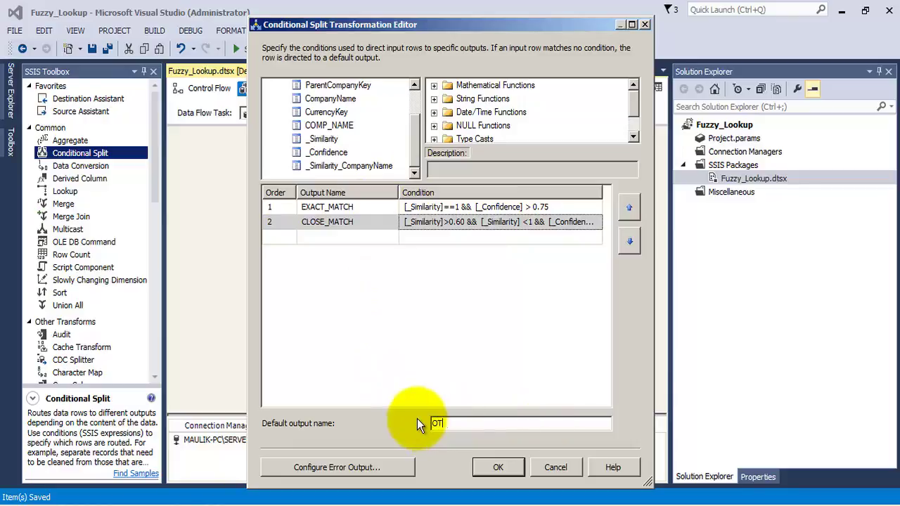
{"action": "type", "text": "HER_OUTPUT"}
{"action": "left_click", "coordinate": [497, 468]}
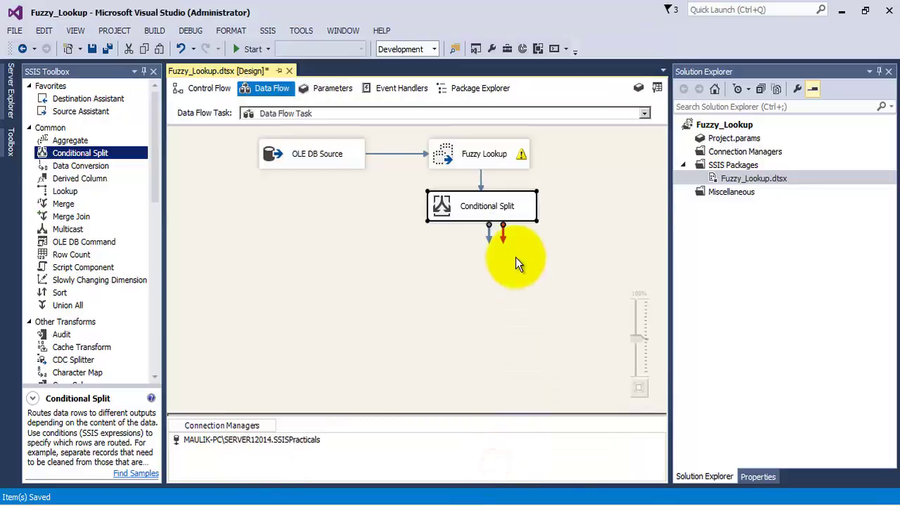
{"action": "left_click", "coordinate": [109, 49]}
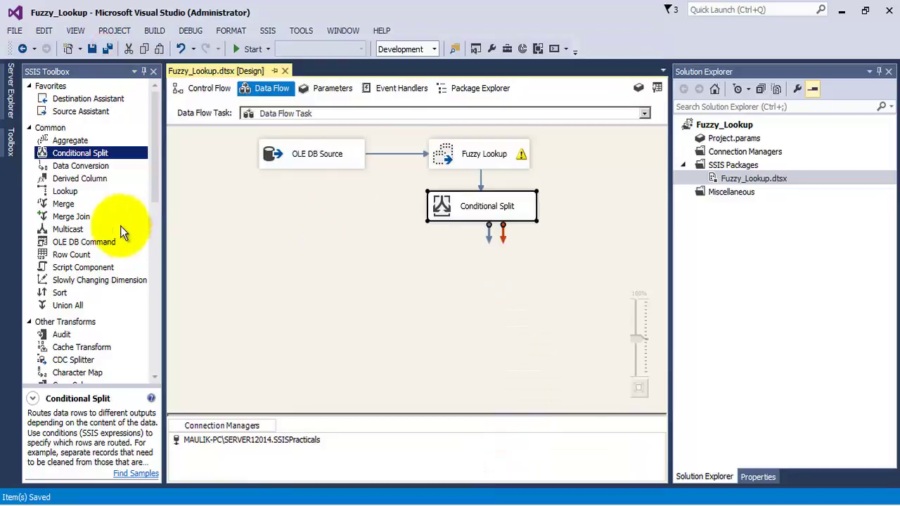
- Add three Excel Destinations side by side below the Conditional Split
{"action": "left_click_drag", "start_coordinate": [154, 164], "coordinate": [149, 344]}
{"action": "left_click_drag", "start_coordinate": [77, 271], "coordinate": [236, 327]}
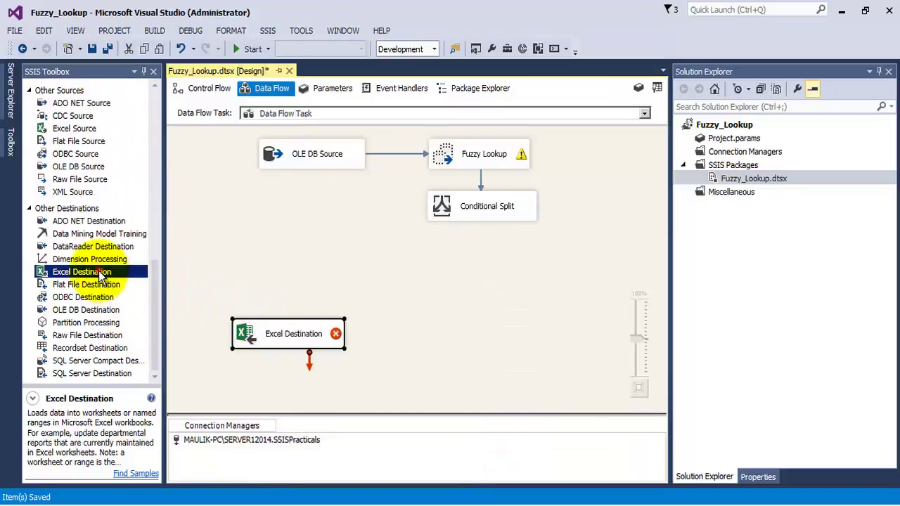
{"action": "left_click_drag", "start_coordinate": [104, 272], "coordinate": [387, 325]}
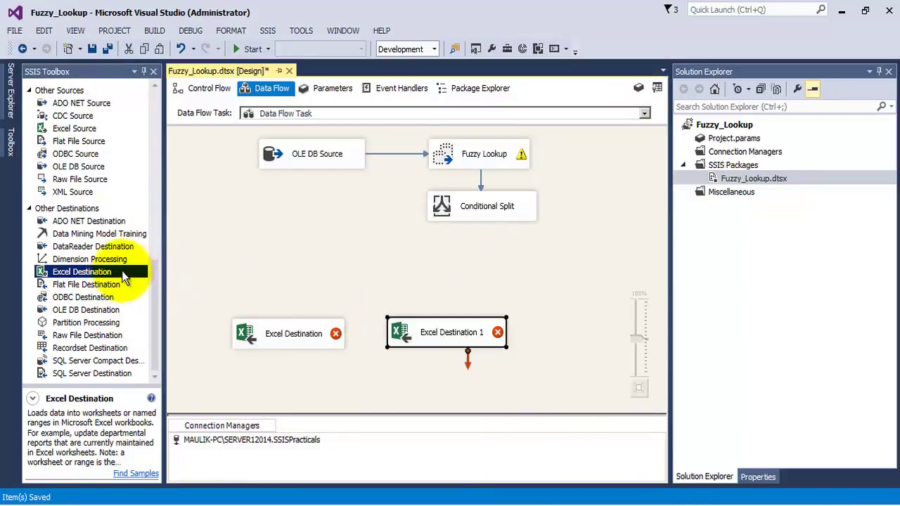
{"action": "left_click_drag", "start_coordinate": [130, 272], "coordinate": [551, 316]}
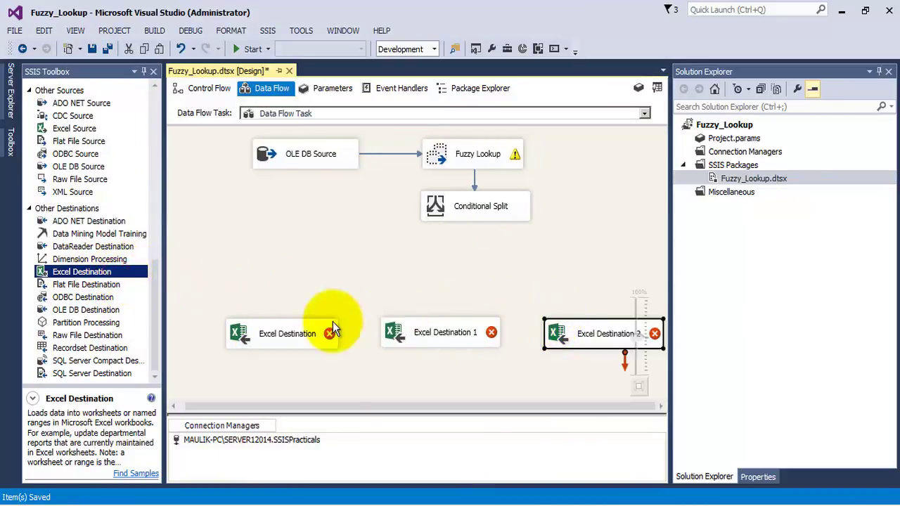
- Examine the data type properties of the COMP_NAME output column in the Fuzzy Lookup's advanced editor
{"action": "right_click", "coordinate": [468, 156]}
{"action": "left_click", "coordinate": [496, 180]}
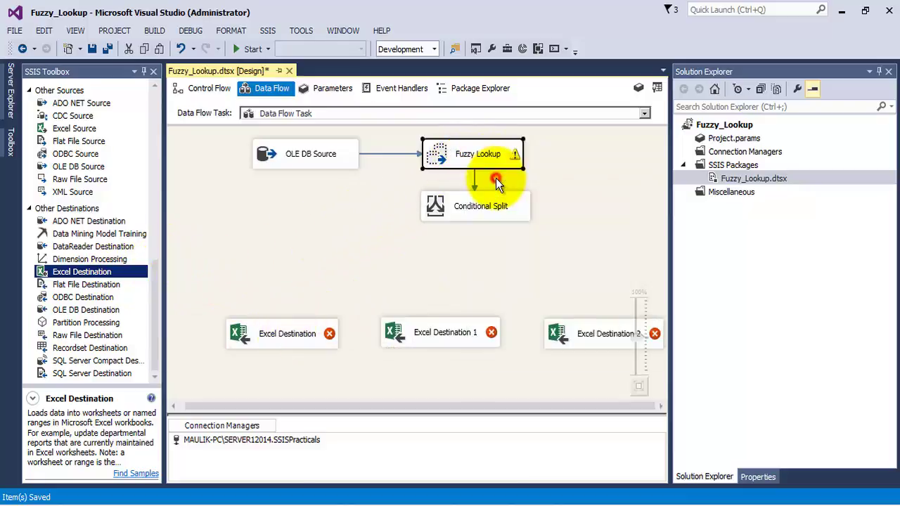
{"action": "left_click", "coordinate": [496, 85]}
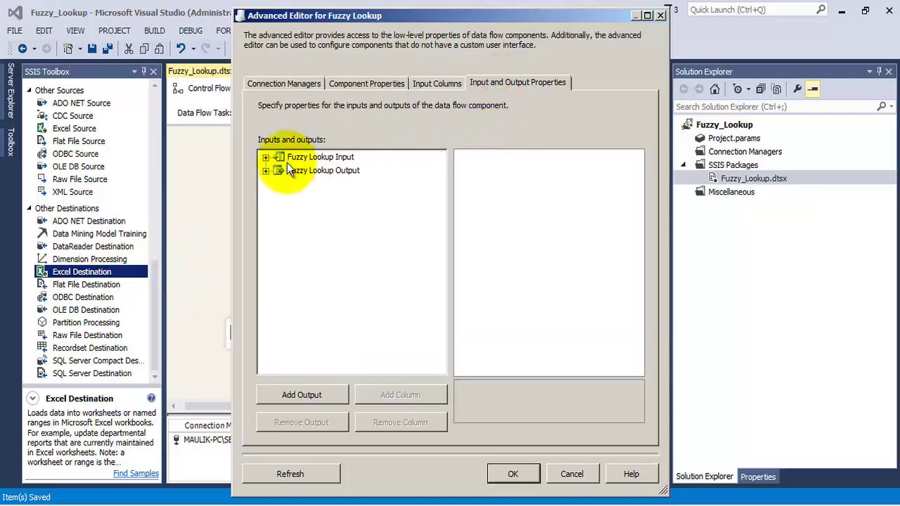
{"action": "left_click", "coordinate": [267, 170]}
{"action": "left_click", "coordinate": [278, 183]}
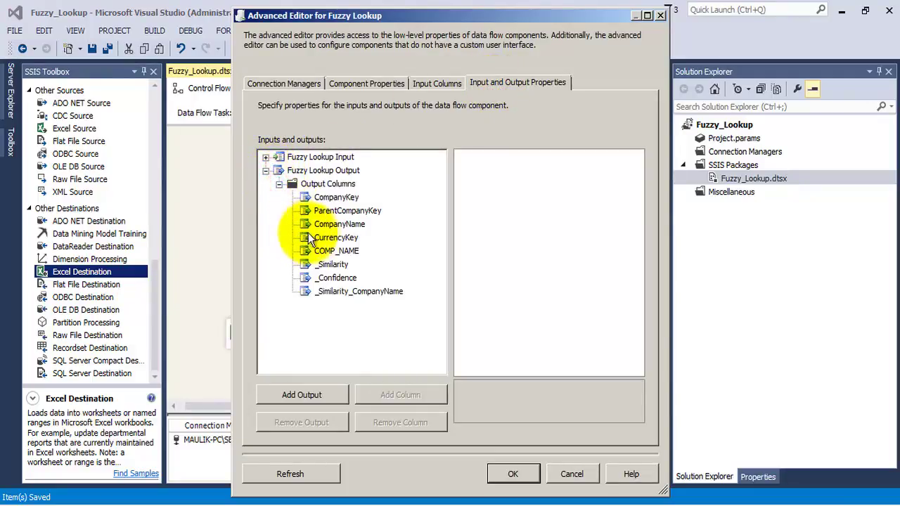
{"action": "left_click", "coordinate": [343, 250]}
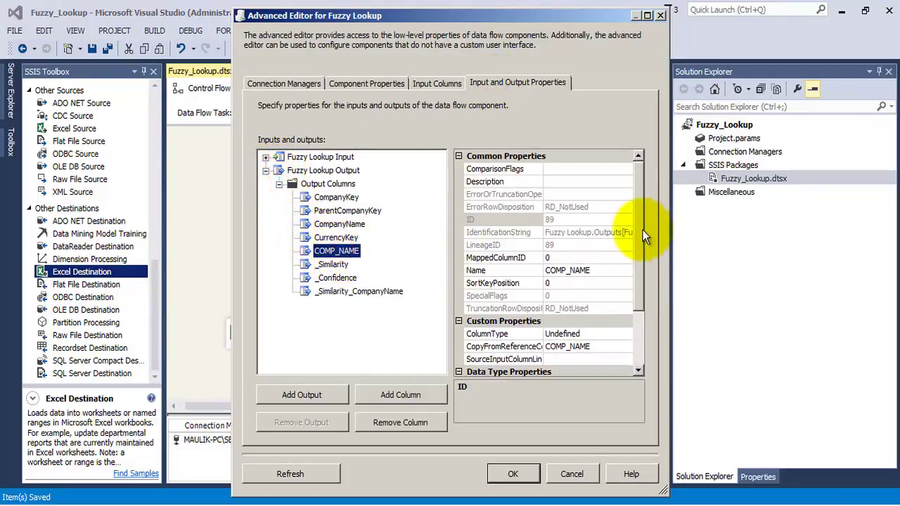
{"action": "left_click_drag", "start_coordinate": [669, 232], "coordinate": [714, 232]}
{"action": "scroll", "coordinate": [689, 274], "scroll_direction": "down", "scroll_amount": 2}
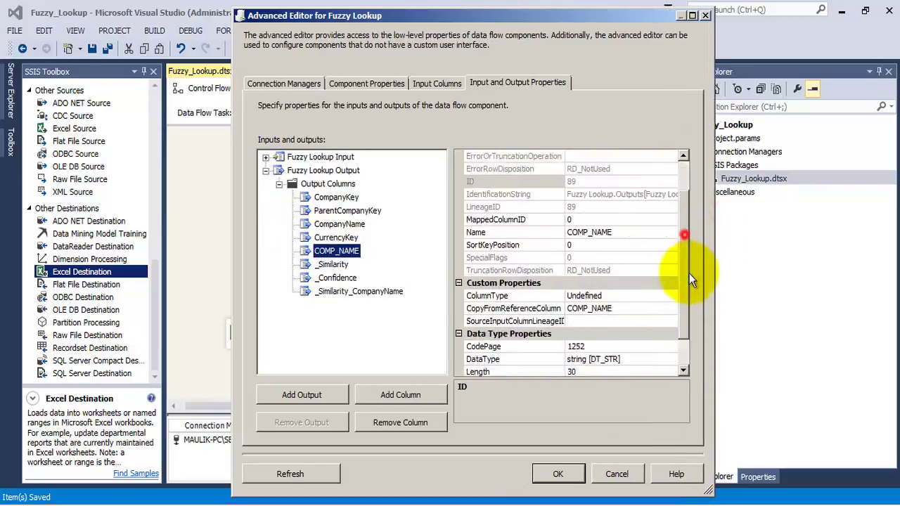
{"action": "left_click", "coordinate": [614, 321]}
{"action": "left_click", "coordinate": [614, 321]}
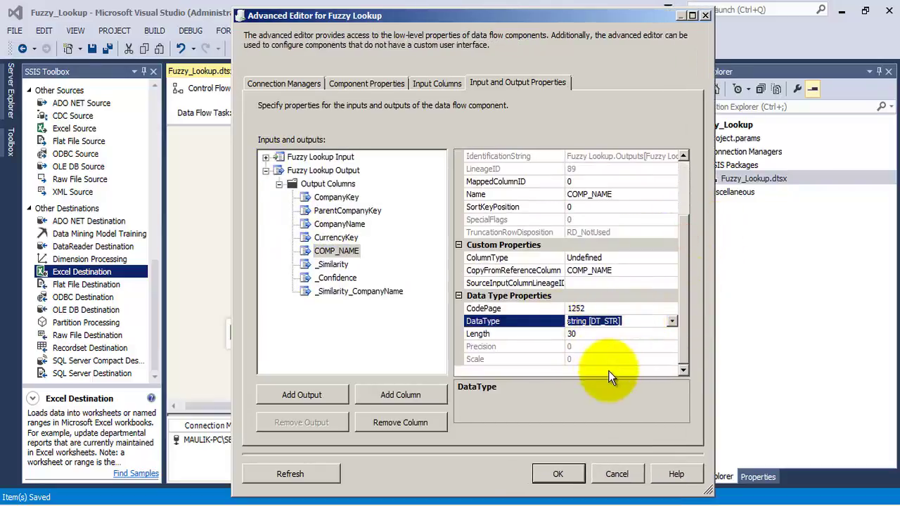
{"action": "left_click", "coordinate": [567, 475]}
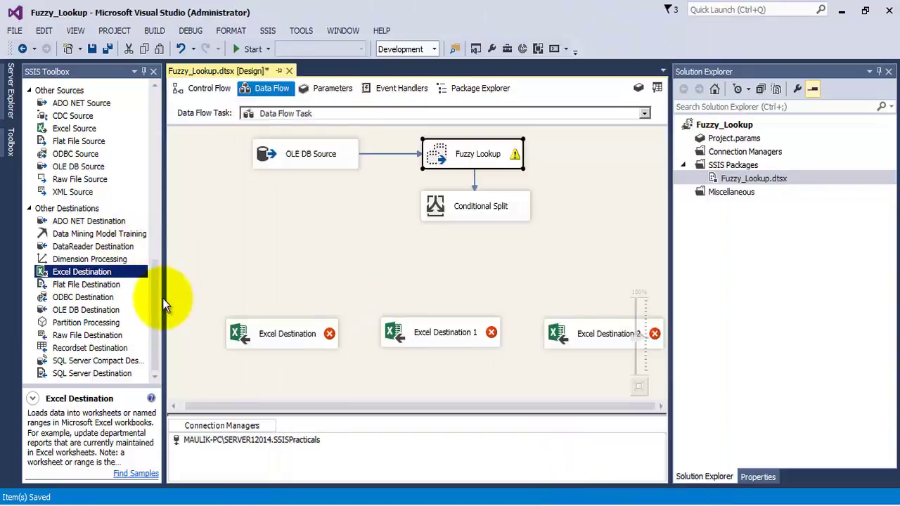
- Add three Data Conversion transformations between the Conditional Split and the Excel destinations, aligning one above each destination
{"action": "left_click_drag", "start_coordinate": [157, 299], "coordinate": [145, 125]}
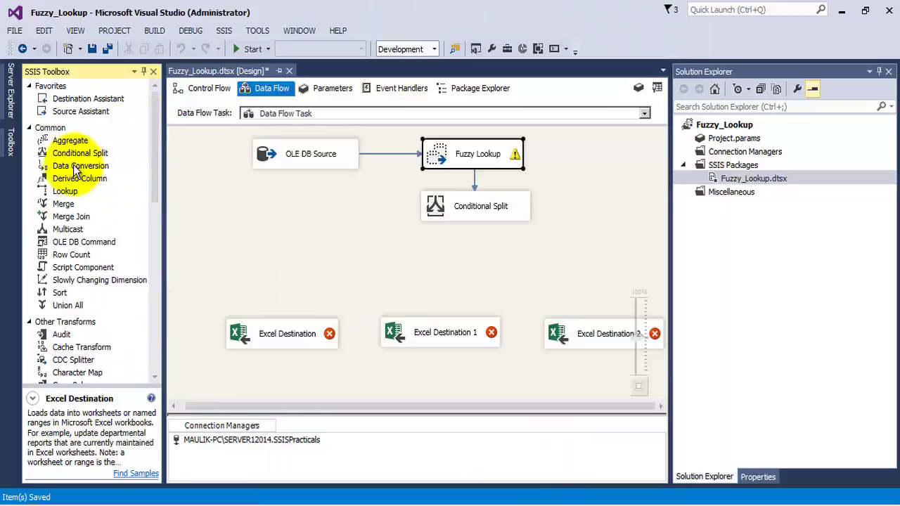
{"action": "left_click_drag", "start_coordinate": [72, 165], "coordinate": [244, 254]}
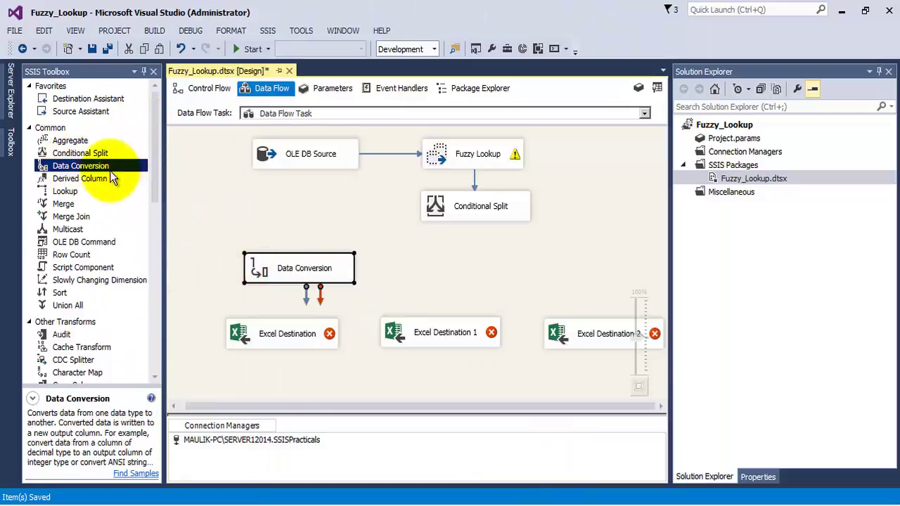
{"action": "left_click_drag", "start_coordinate": [103, 170], "coordinate": [563, 266]}
{"action": "left_click_drag", "start_coordinate": [317, 270], "coordinate": [307, 272]}
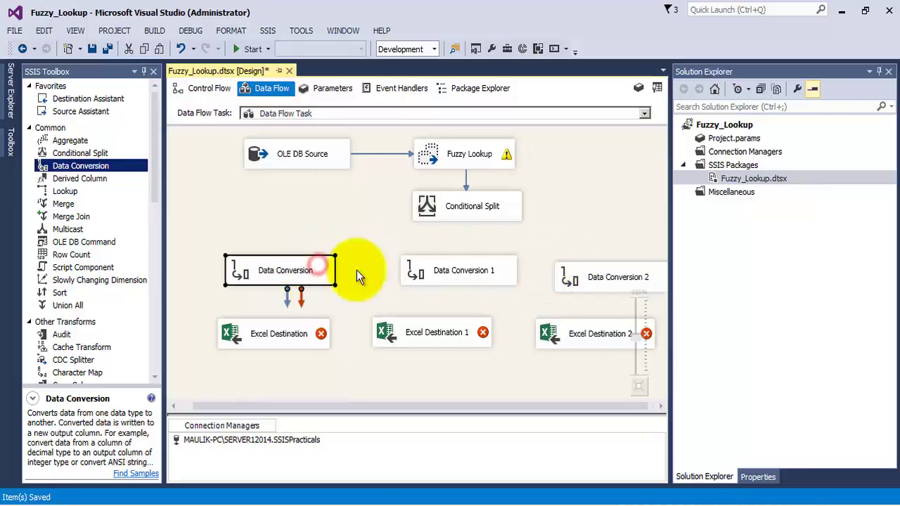
{"action": "left_click", "coordinate": [413, 272]}
{"action": "left_click_drag", "start_coordinate": [413, 272], "coordinate": [387, 272]}
{"action": "left_click_drag", "start_coordinate": [577, 275], "coordinate": [552, 278]}
- Connect the Conditional Split's EXACT_MATCH output to the first Data Conversion
{"action": "left_click", "coordinate": [464, 204]}
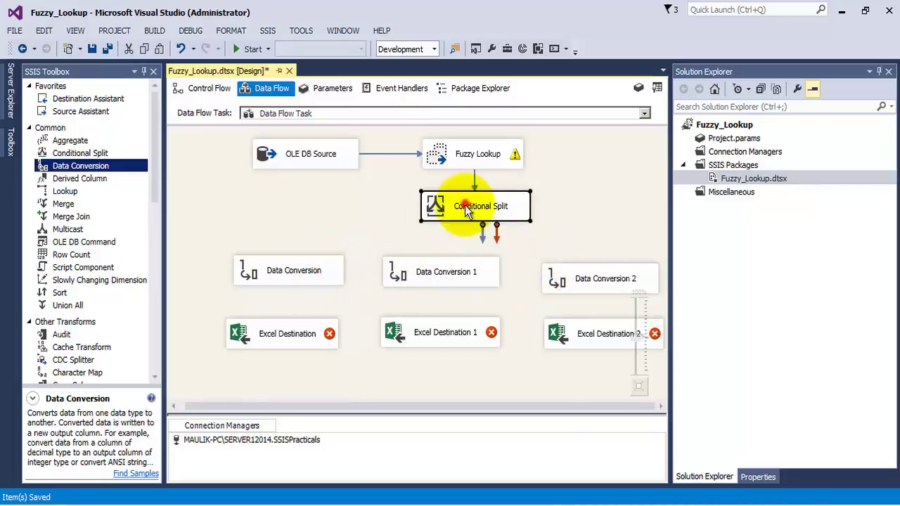
{"action": "left_click_drag", "start_coordinate": [484, 240], "coordinate": [263, 259]}
{"action": "left_click", "coordinate": [553, 252]}
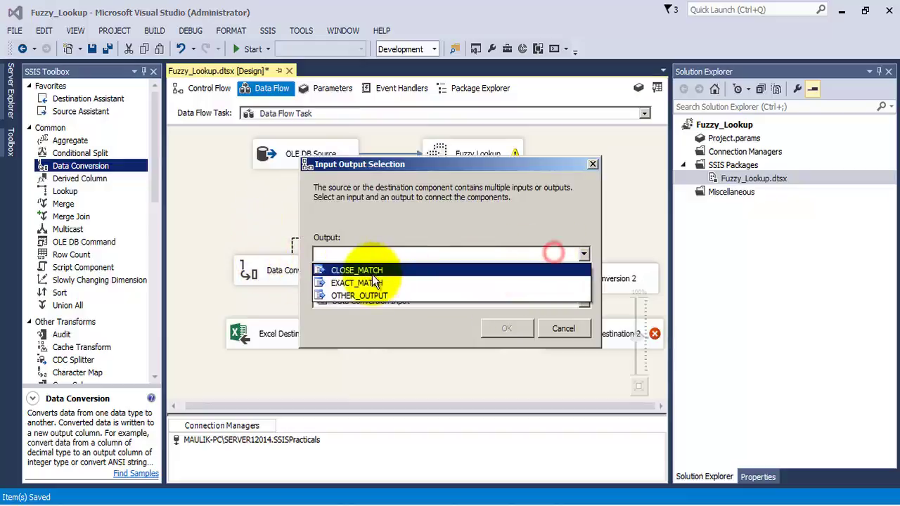
{"action": "left_click", "coordinate": [368, 282]}
{"action": "left_click", "coordinate": [505, 328]}
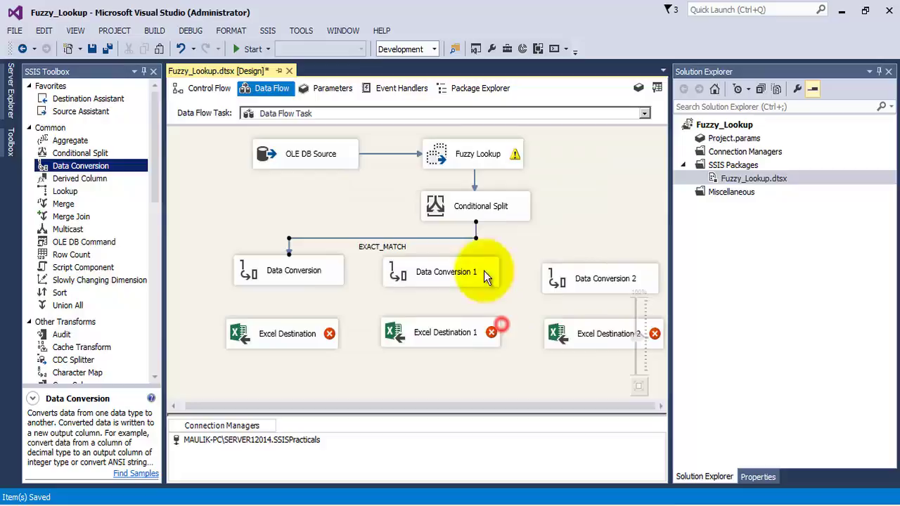
- Connect the Conditional Split's CLOSE_MATCH output to Data Conversion 1 and its OTHER_OUTPUT to Data Conversion 2
{"action": "left_click", "coordinate": [476, 211]}
{"action": "left_click_drag", "start_coordinate": [485, 244], "coordinate": [484, 269]}
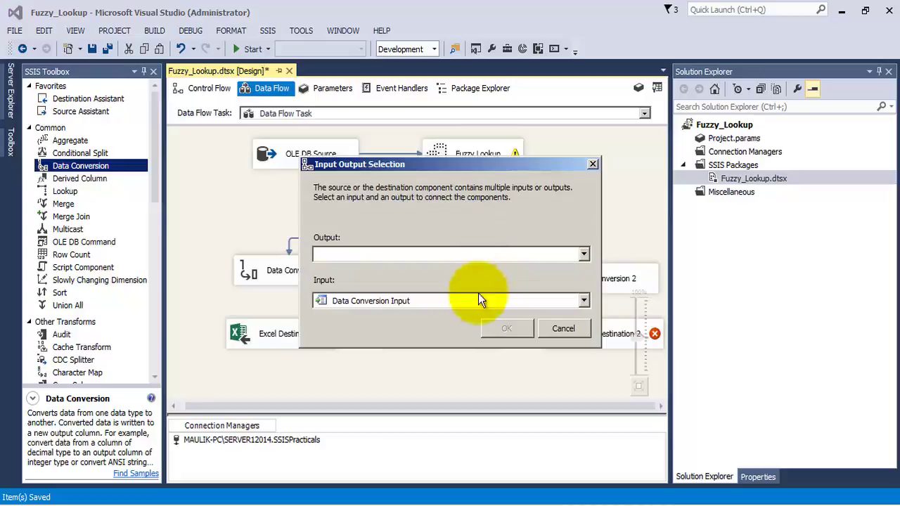
{"action": "left_click", "coordinate": [467, 255]}
{"action": "left_click", "coordinate": [418, 268]}
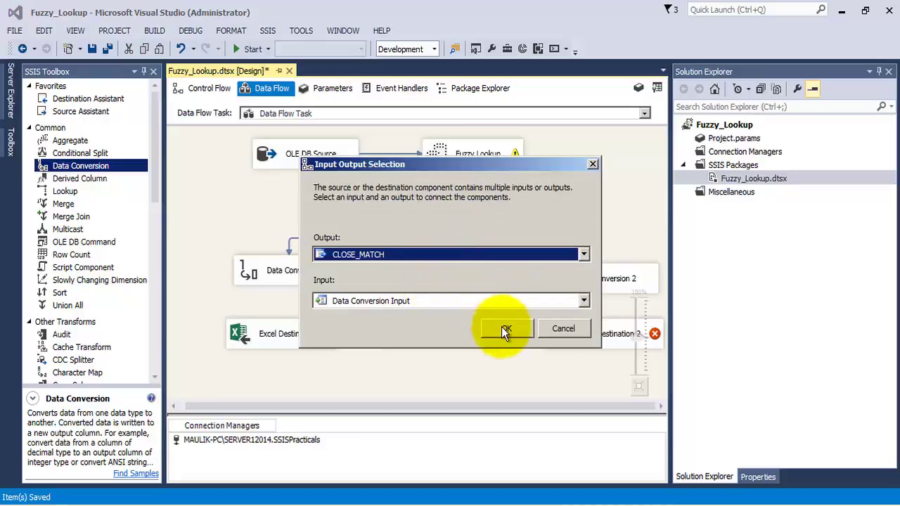
{"action": "left_click", "coordinate": [503, 331]}
{"action": "left_click", "coordinate": [502, 208]}
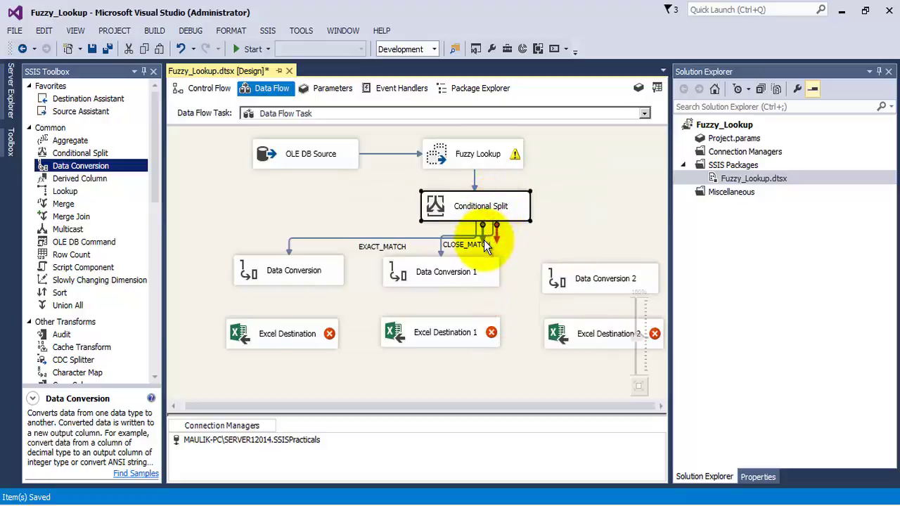
{"action": "mouse_move", "coordinate": [483, 242]}
{"action": "left_mouse_down"}
{"action": "mouse_move", "coordinate": [573, 257]}
{"action": "mouse_move", "coordinate": [597, 274]}
{"action": "left_mouse_up"}
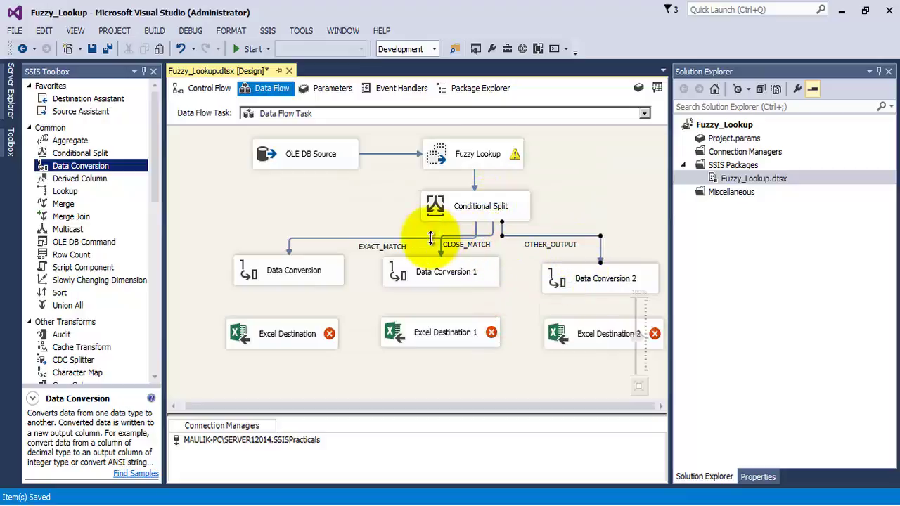
- Tidy the layout by raising the EXACT_MATCH path and nudging the first Excel Destination, and save the package
{"action": "left_click_drag", "start_coordinate": [417, 238], "coordinate": [417, 230]}
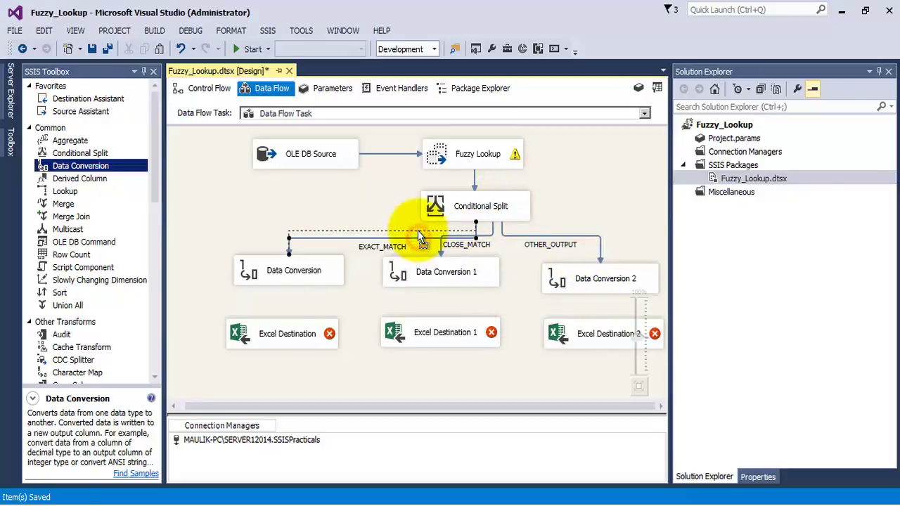
{"action": "left_click", "coordinate": [106, 48]}
{"action": "left_click_drag", "start_coordinate": [293, 324], "coordinate": [298, 326]}
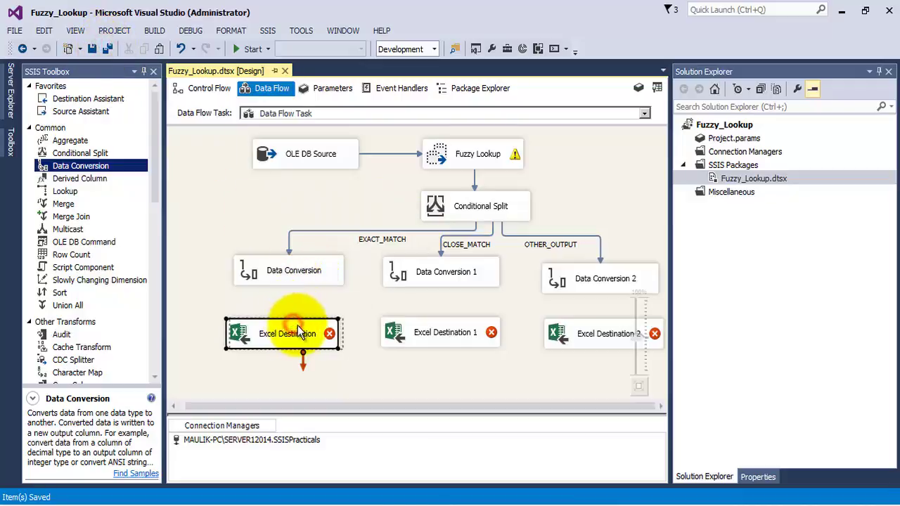
- Include COMP_NAME in the first Data Conversion and set its output alias to UNICODE_COMP_NAME
{"action": "right_click", "coordinate": [292, 271]}
{"action": "left_click", "coordinate": [310, 282]}
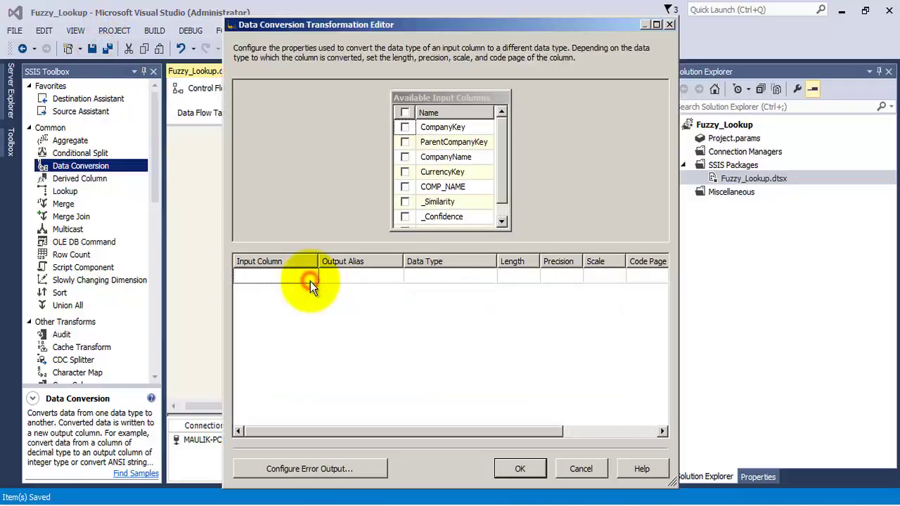
{"action": "scroll", "coordinate": [502, 158], "scroll_direction": "down", "scroll_amount": 1}
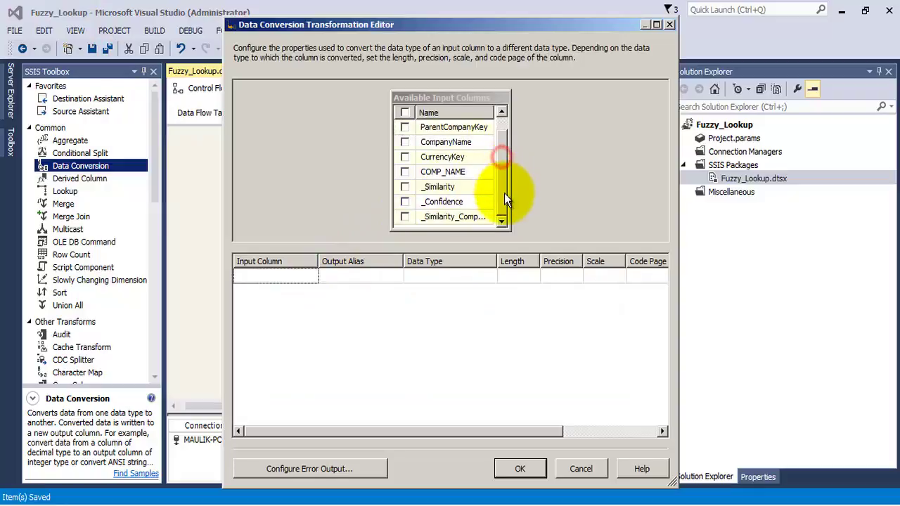
{"action": "left_click", "coordinate": [406, 171]}
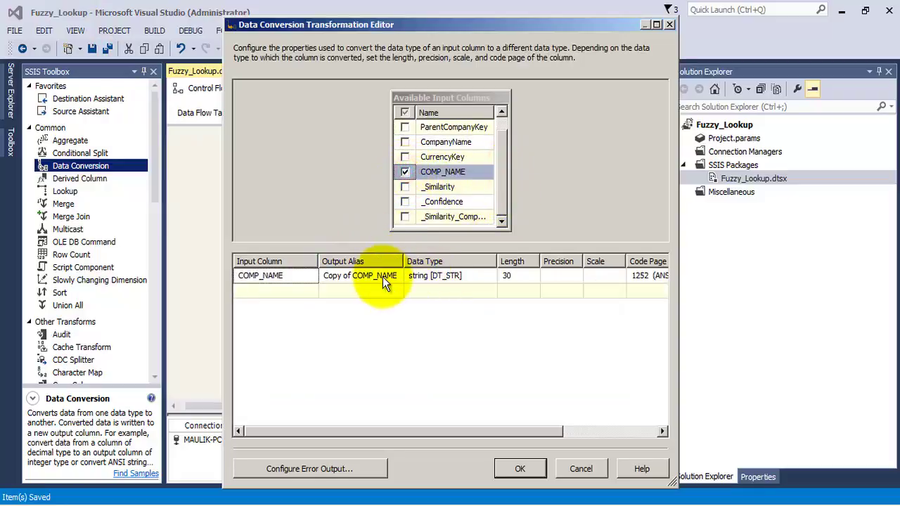
{"action": "left_click", "coordinate": [357, 276]}
{"action": "left_click_drag", "start_coordinate": [351, 276], "coordinate": [240, 273]}
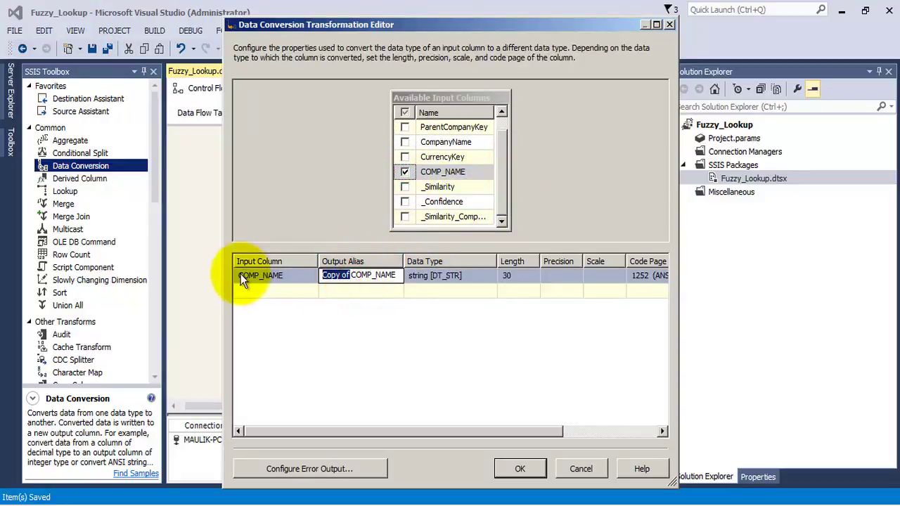
{"action": "key", "text": "BackSpace"}
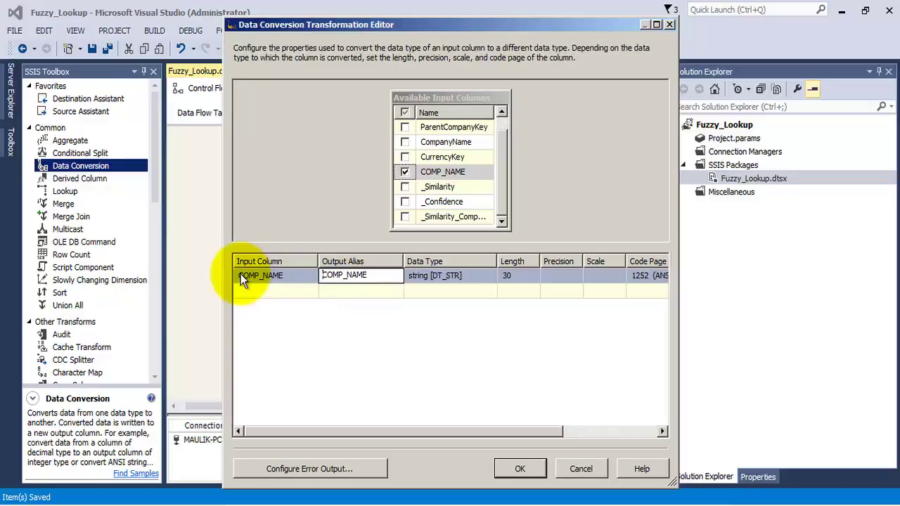
{"action": "type", "text": "UNICODE"}
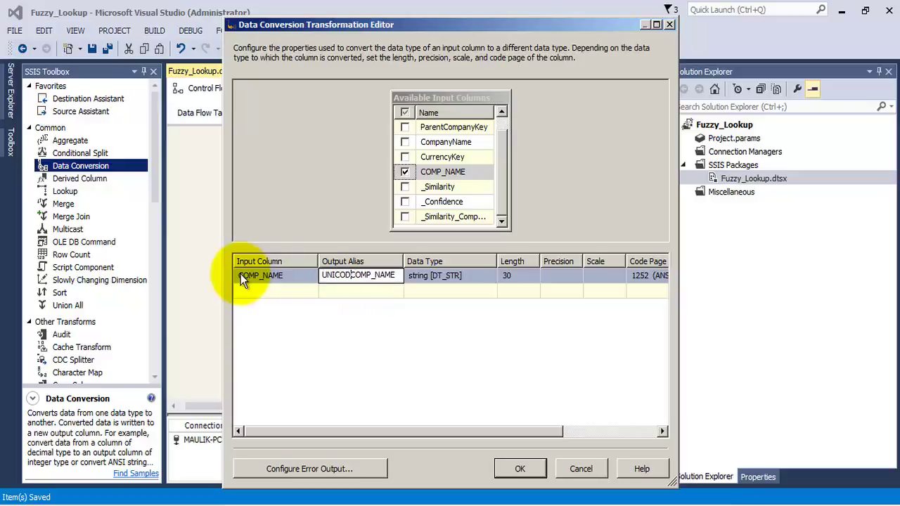
{"action": "type", "text": "_"}
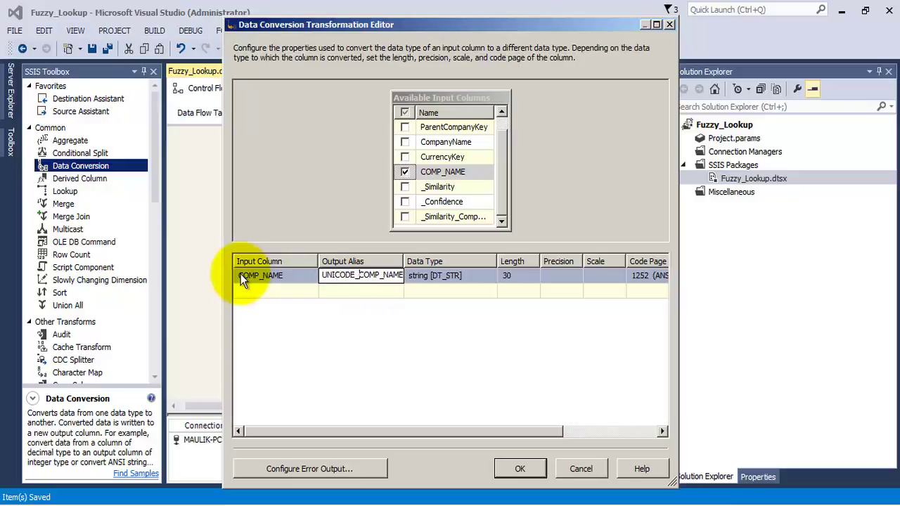
- Convert the first Data Conversion's COMP_NAME column to Unicode string [DT_WSTR] and apply the settings
{"action": "left_click", "coordinate": [443, 277]}
{"action": "left_click", "coordinate": [486, 275]}
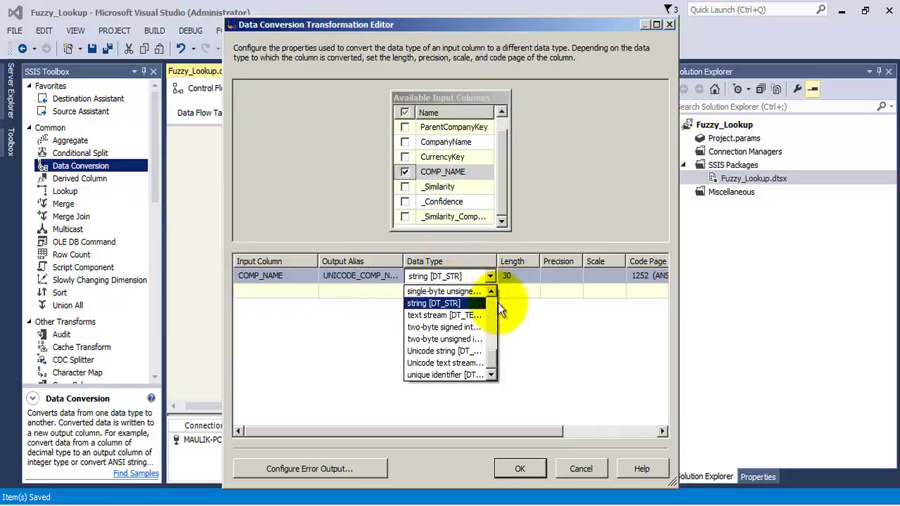
{"action": "left_click", "coordinate": [458, 352]}
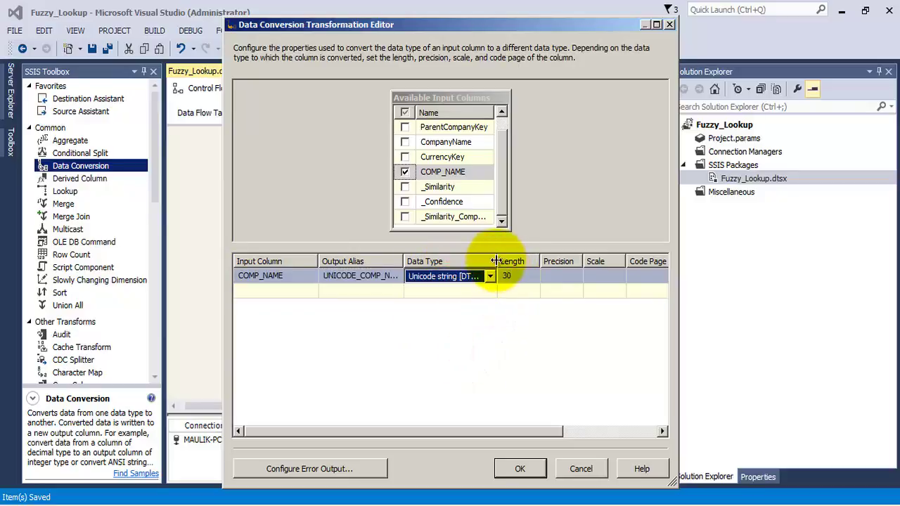
{"action": "left_click_drag", "start_coordinate": [497, 261], "coordinate": [524, 261]}
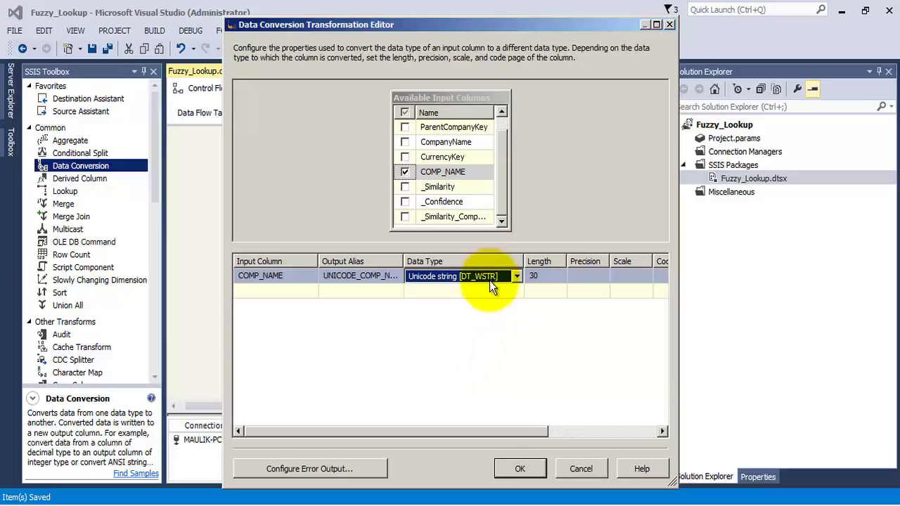
{"action": "left_click", "coordinate": [517, 469]}
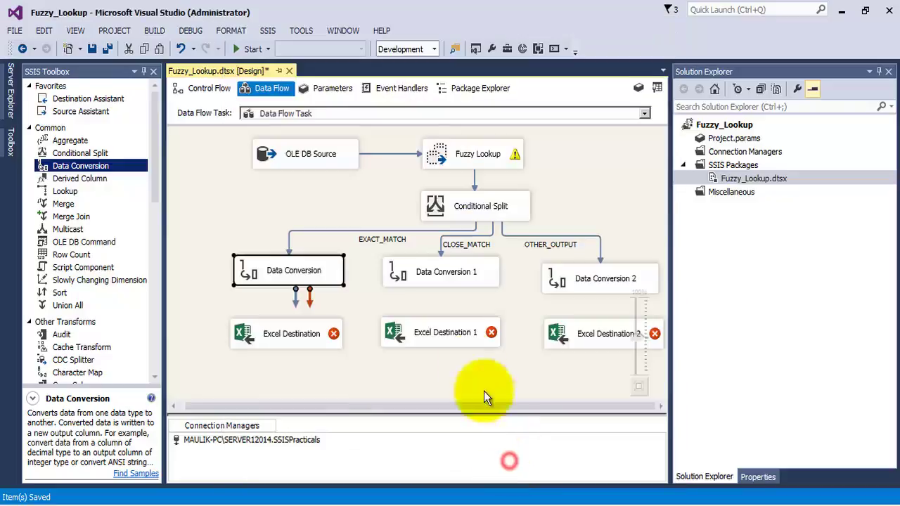
- Include COMP_NAME in Data Conversion 1 and set its output alias to UNICODE_COMP_NAME
{"action": "right_click", "coordinate": [457, 281]}
{"action": "left_click", "coordinate": [457, 282]}
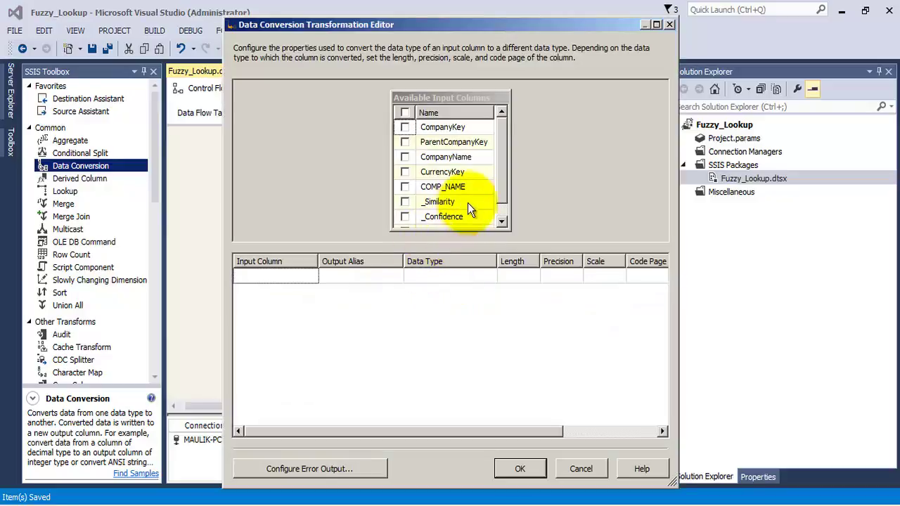
{"action": "left_click", "coordinate": [406, 187]}
{"action": "left_click", "coordinate": [349, 276]}
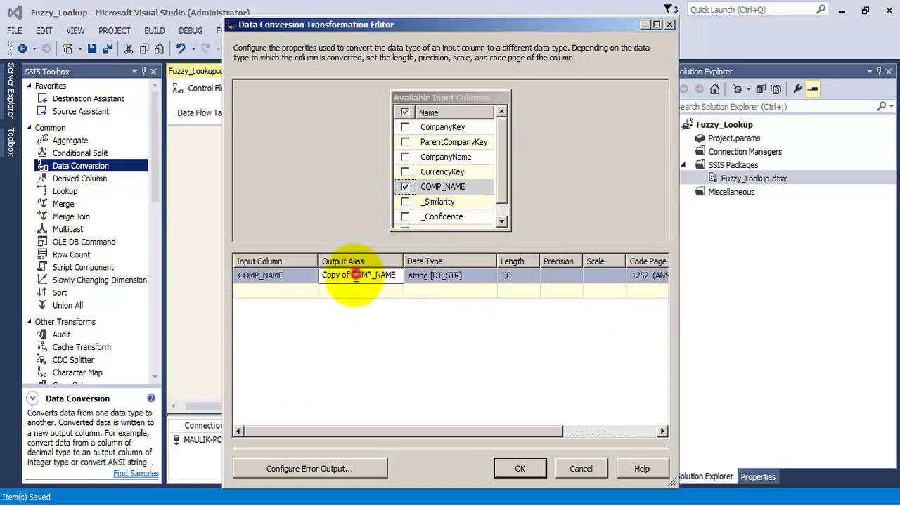
{"action": "left_click_drag", "start_coordinate": [352, 275], "coordinate": [273, 272]}
{"action": "type", "text": "UNICOD"}
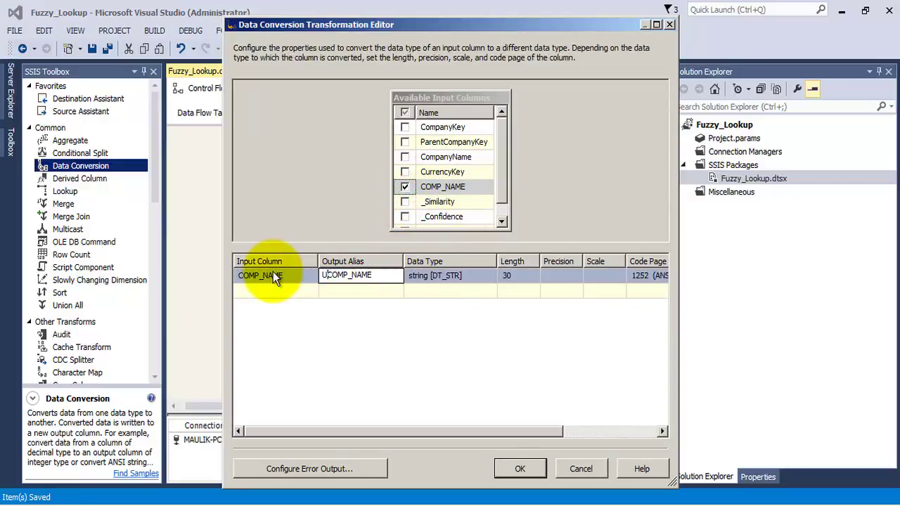
{"action": "type", "text": "E_"}
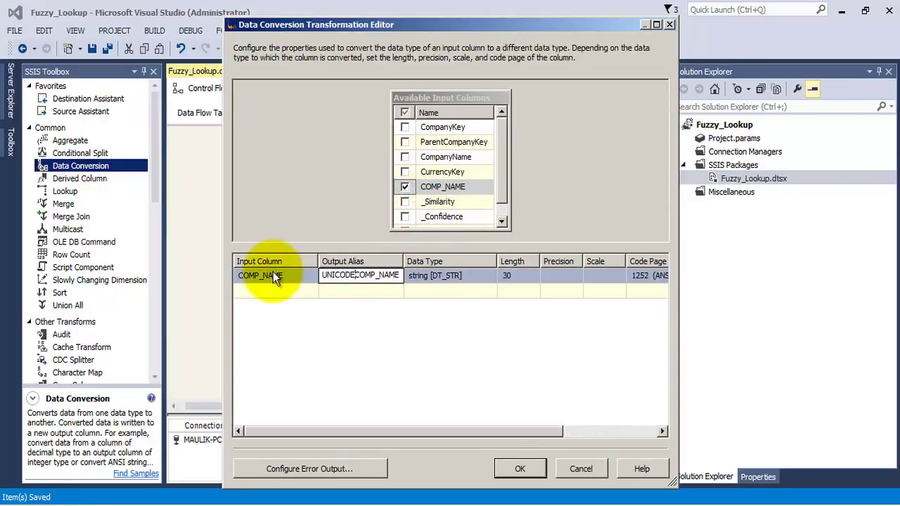
- Set the COMP_NAME data type in Data Conversion 1 to Unicode string [DT_WSTR] and apply the settings
{"action": "left_click_drag", "start_coordinate": [501, 261], "coordinate": [542, 261]}
{"action": "left_click", "coordinate": [535, 275]}
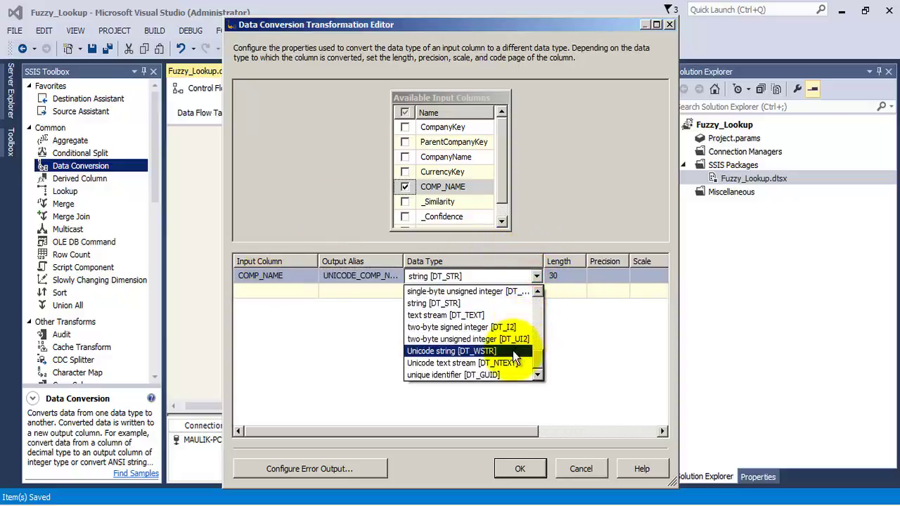
{"action": "left_click", "coordinate": [504, 350]}
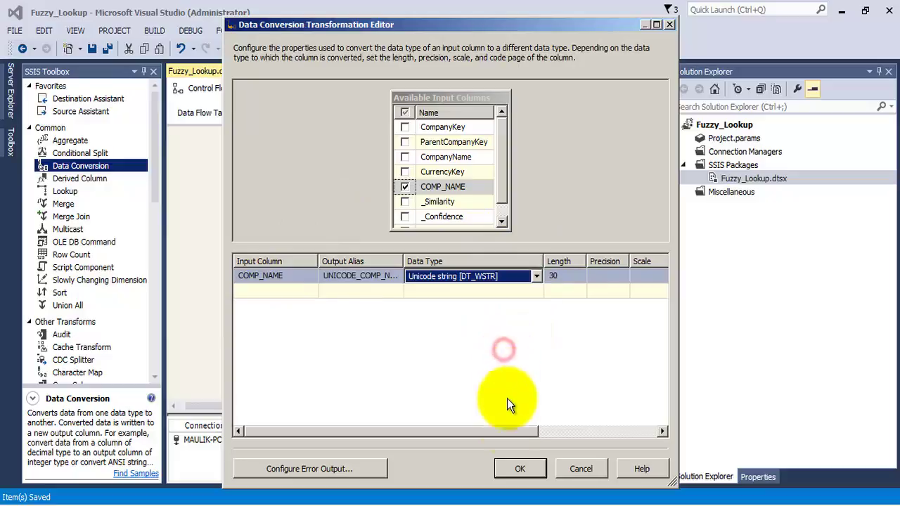
{"action": "left_click", "coordinate": [519, 469]}
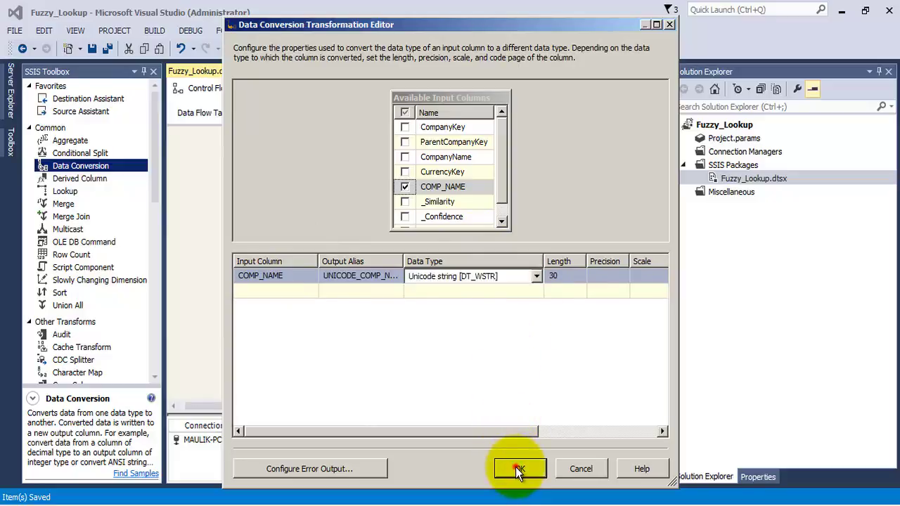
- Include COMP_NAME in Data Conversion 2 and set its output alias to UNICODE_COMP_NAME
{"action": "left_click", "coordinate": [576, 281]}
{"action": "right_click", "coordinate": [580, 281]}
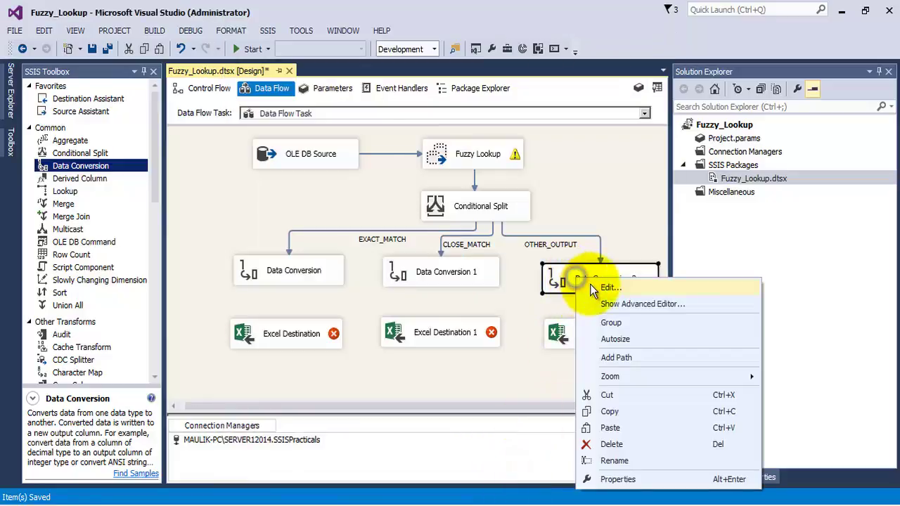
{"action": "left_click", "coordinate": [592, 284]}
{"action": "left_click", "coordinate": [405, 187]}
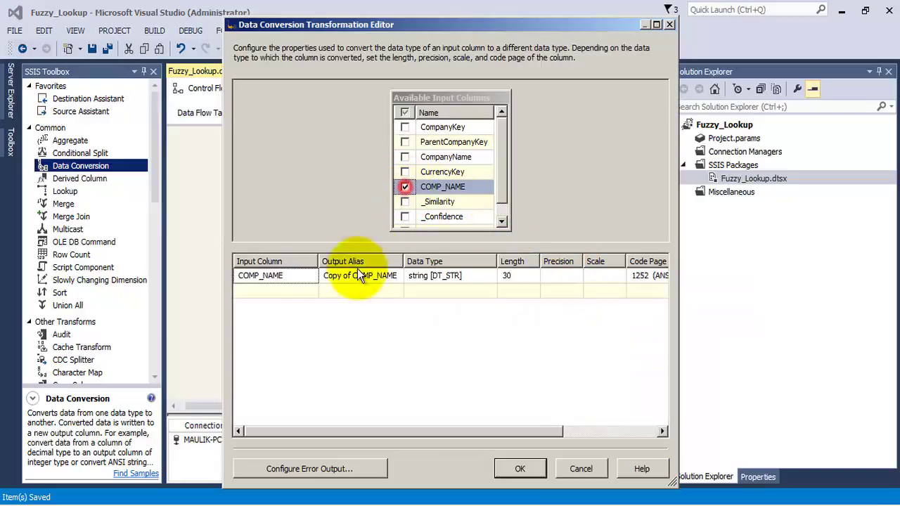
{"action": "left_click", "coordinate": [352, 277]}
{"action": "left_click_drag", "start_coordinate": [354, 275], "coordinate": [276, 276]}
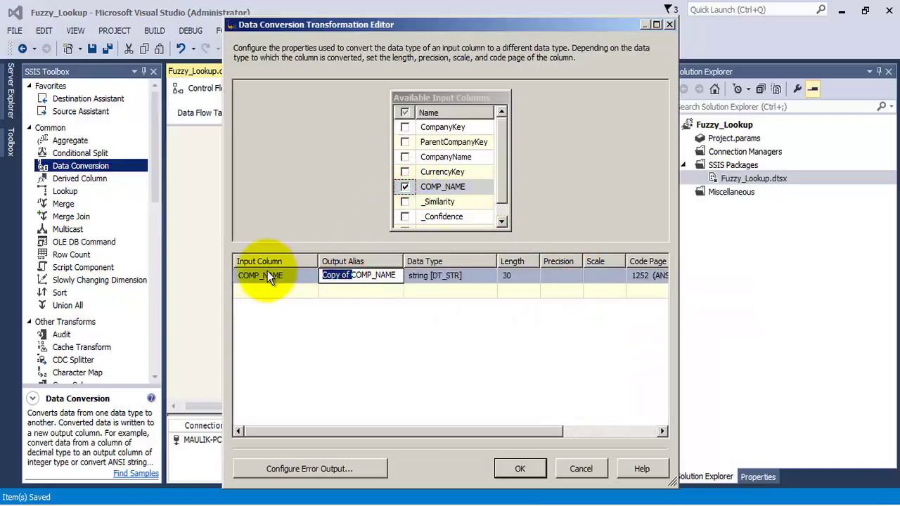
{"action": "type", "text": "UNICODE_"}
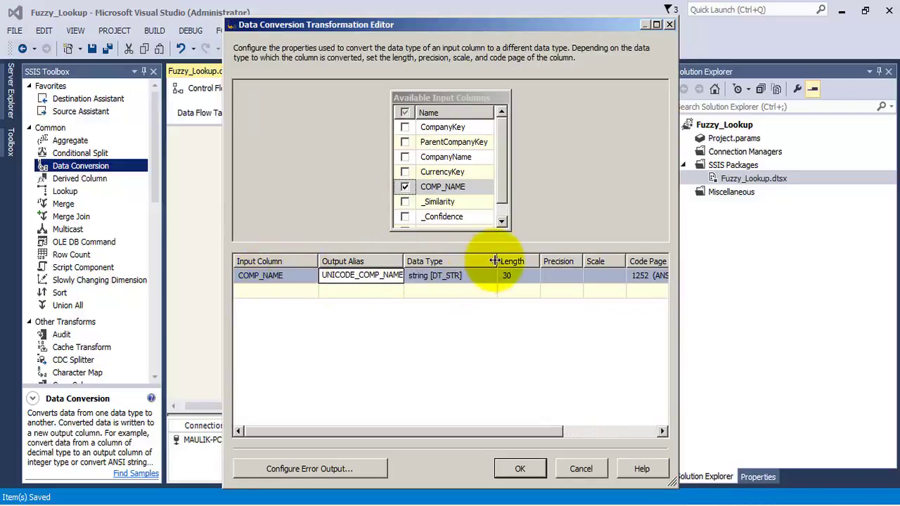
- Set the COMP_NAME data type in Data Conversion 2 to Unicode string [DT_WSTR], apply the settings and save the package
{"action": "left_click_drag", "start_coordinate": [497, 260], "coordinate": [539, 262]}
{"action": "left_click", "coordinate": [532, 277]}
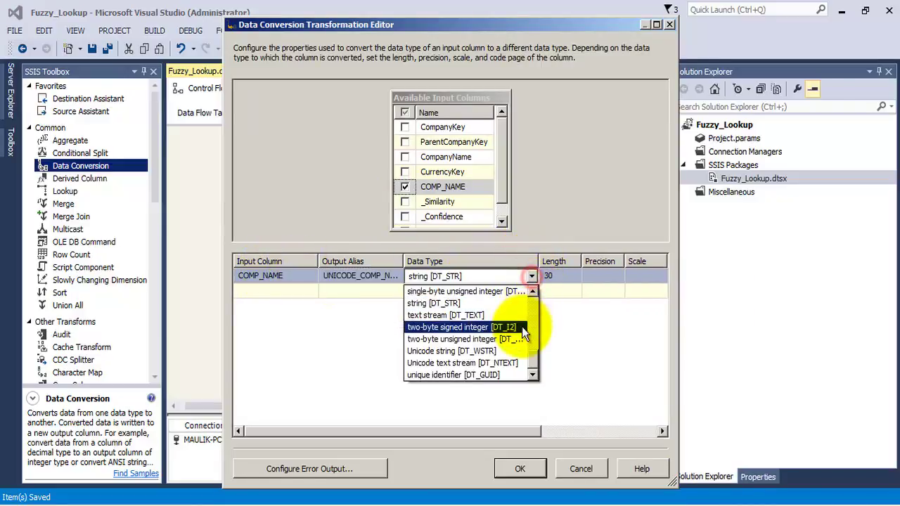
{"action": "left_click", "coordinate": [485, 351]}
{"action": "left_click", "coordinate": [520, 469]}
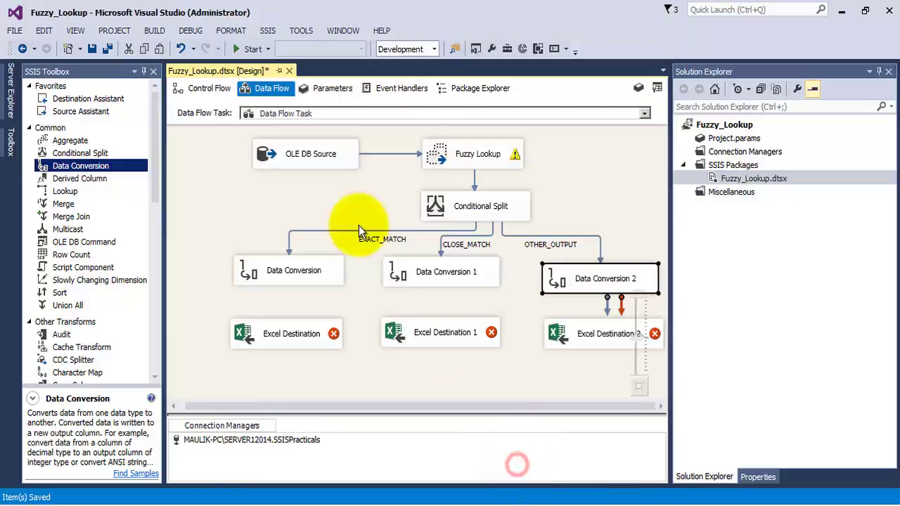
{"action": "left_click", "coordinate": [92, 49]}
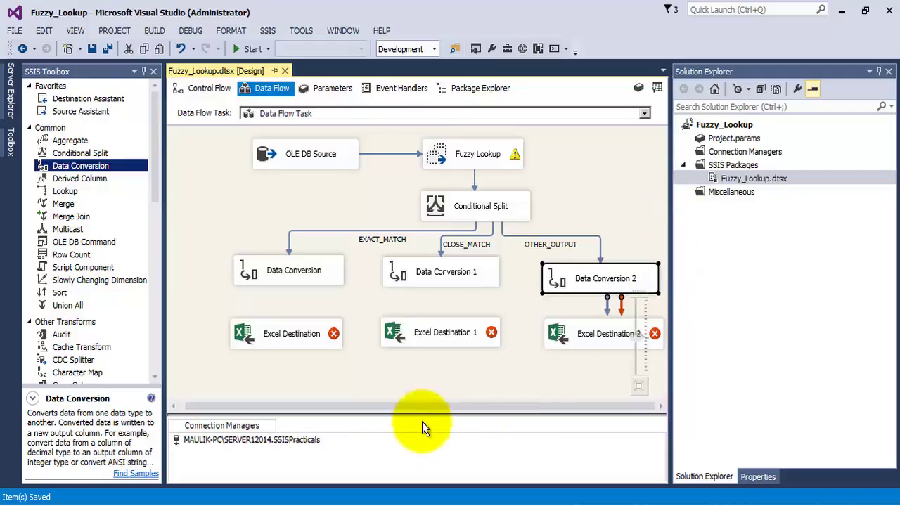
- Connect Data Conversion, Data Conversion 1 and Data Conversion 2 to Excel Destination, Excel Destination 1 and Excel Destination 2 respectively
{"action": "left_click_drag", "start_coordinate": [435, 406], "coordinate": [355, 406]}
{"action": "left_click", "coordinate": [303, 285]}
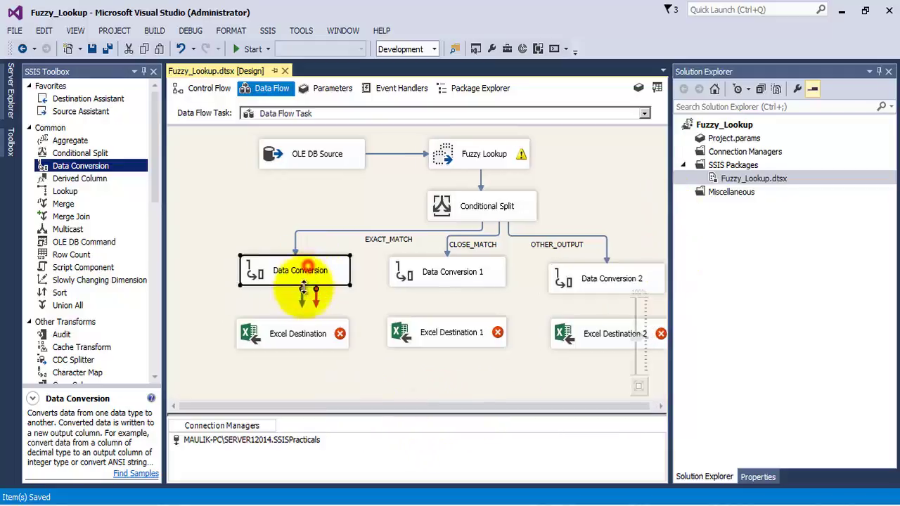
{"action": "left_click_drag", "start_coordinate": [303, 285], "coordinate": [301, 335]}
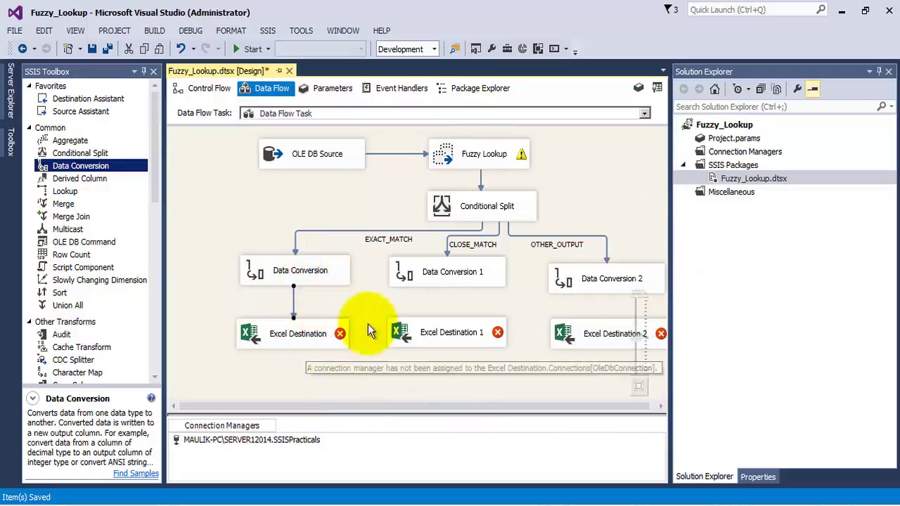
{"action": "left_click", "coordinate": [453, 278]}
{"action": "left_click_drag", "start_coordinate": [454, 294], "coordinate": [454, 332]}
{"action": "left_click", "coordinate": [594, 279]}
{"action": "left_click_drag", "start_coordinate": [609, 297], "coordinate": [613, 336]}
- Start a new Excel connection manager for the first Excel Destination and browse for its file in the inner Fuzzy_Lookup folder
{"action": "left_click", "coordinate": [300, 336]}
{"action": "right_click", "coordinate": [300, 336]}
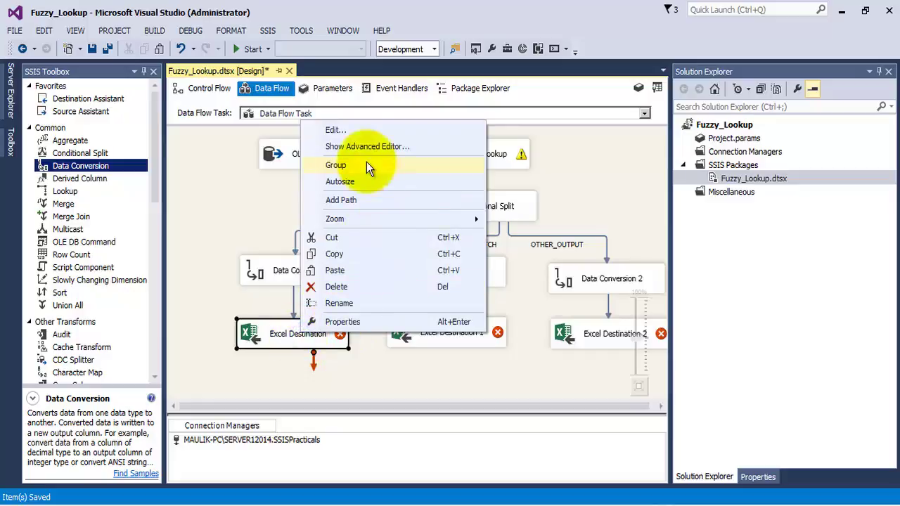
{"action": "left_click", "coordinate": [369, 131]}
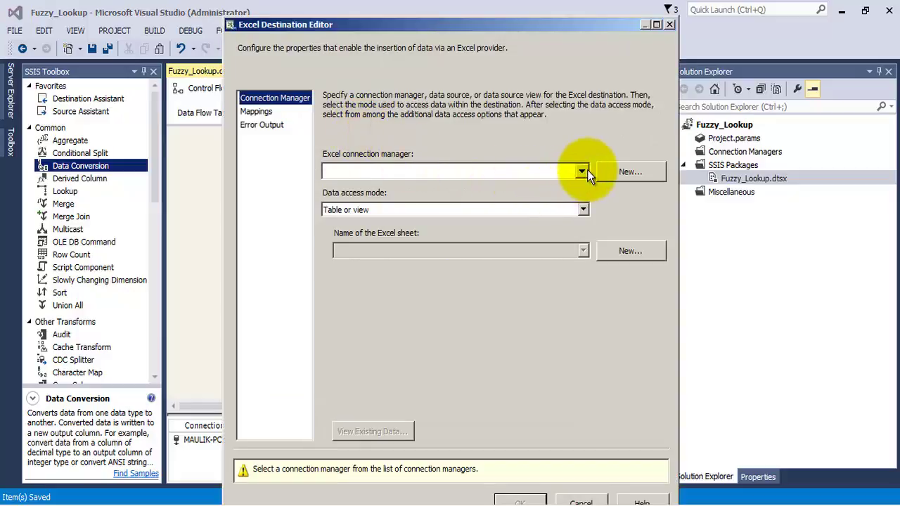
{"action": "left_click", "coordinate": [626, 172]}
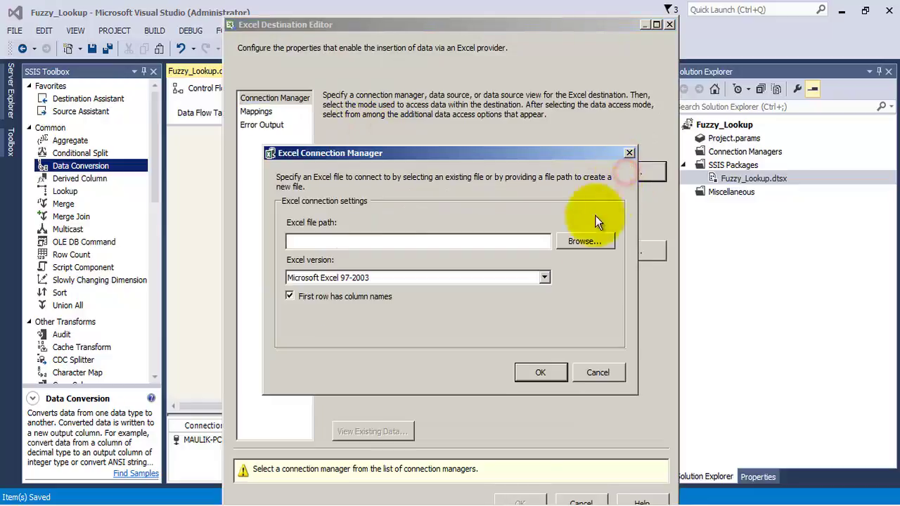
{"action": "left_click", "coordinate": [581, 238]}
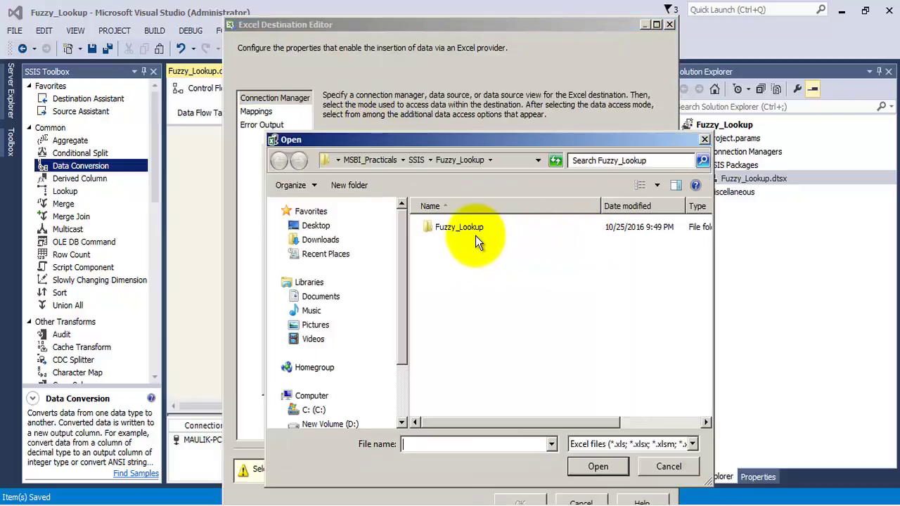
{"action": "left_click", "coordinate": [473, 228]}
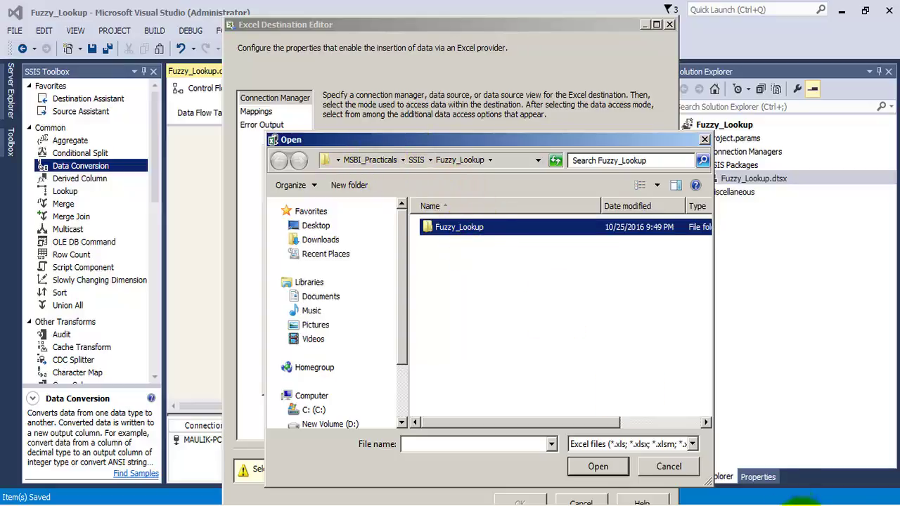
{"action": "double_click", "coordinate": [454, 227]}
{"action": "double_click", "coordinate": [455, 227]}
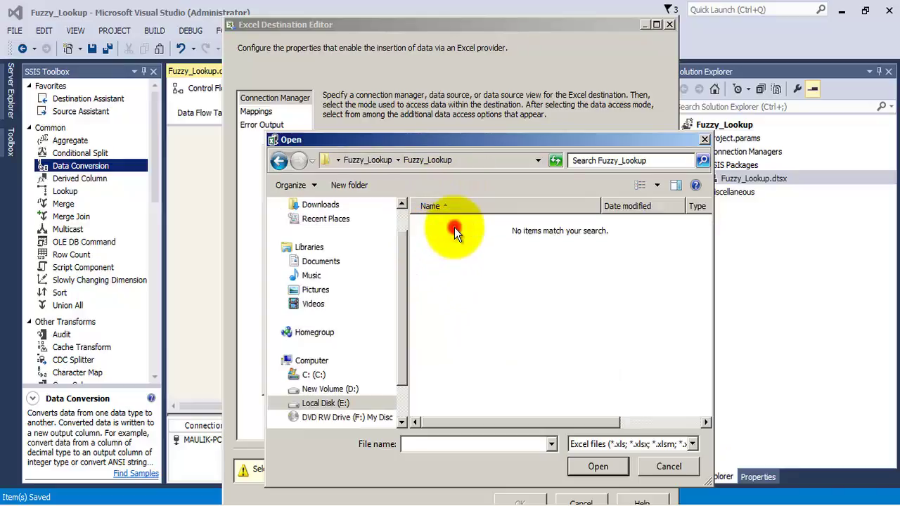
- Create a folder named EXCELFILES inside the inner Fuzzy_Lookup folder and open it
{"action": "left_click", "coordinate": [349, 185]}
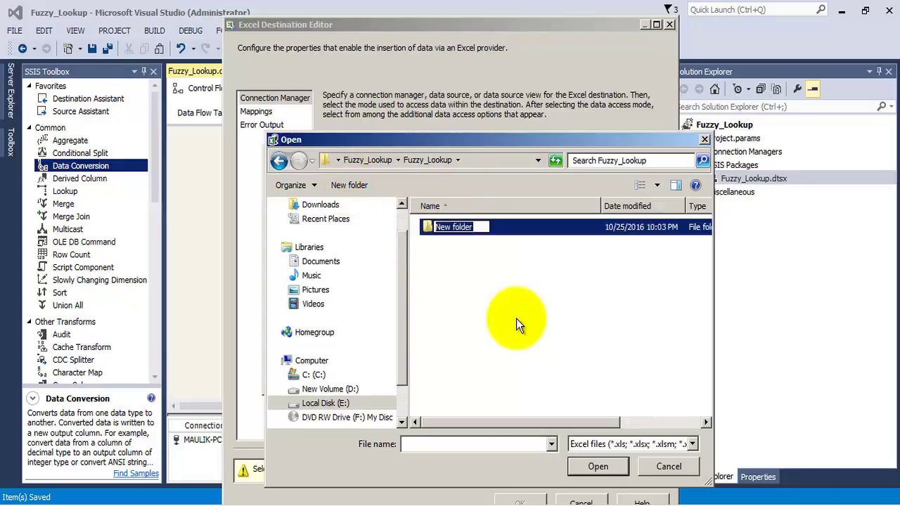
{"action": "type", "text": "EX"}
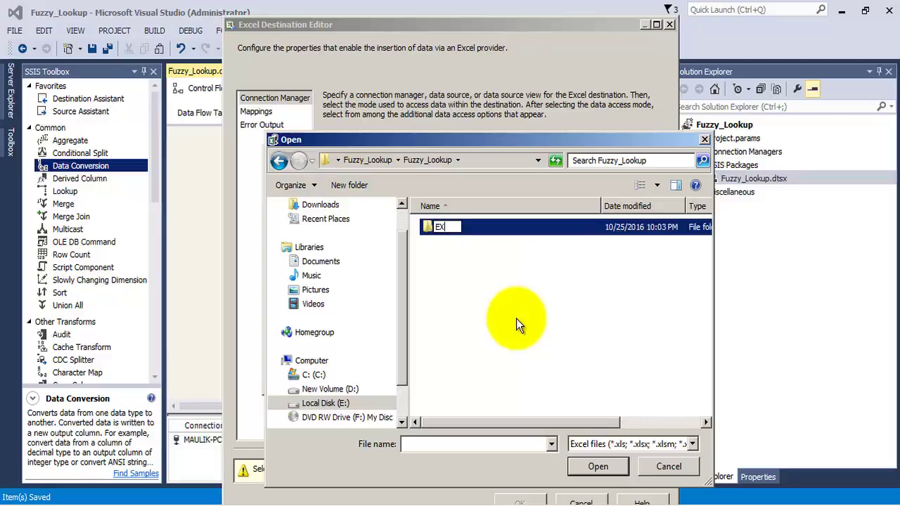
{"action": "type", "text": "CELFILES"}
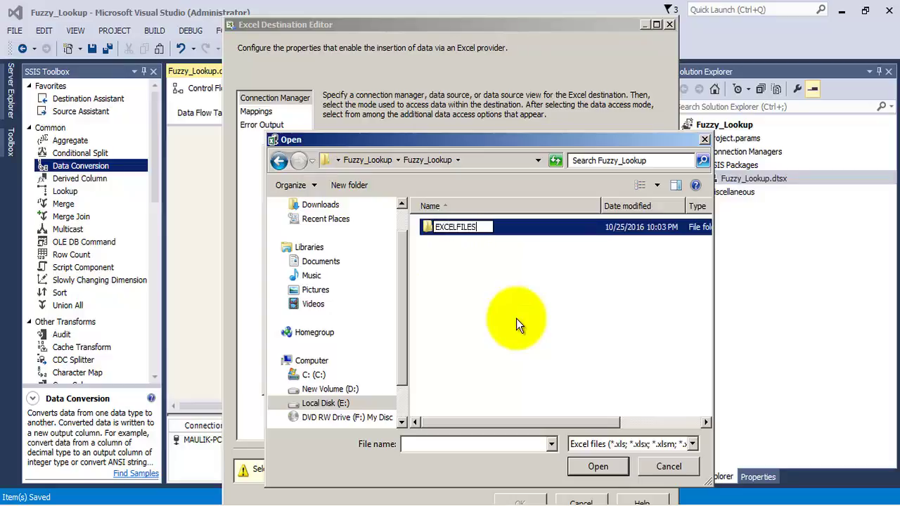
{"action": "key", "text": "Return"}
{"action": "key", "text": "Return"}
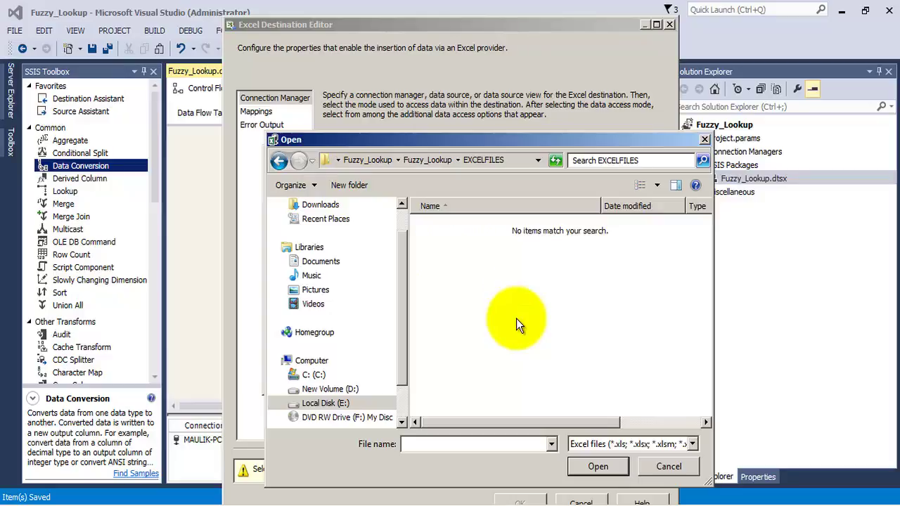
- Create a new Excel worksheet file named DestinationExcelFile.xlsx in the EXCELFILES folder
{"action": "right_click", "coordinate": [494, 298]}
{"action": "mouse_move", "coordinate": [573, 441]}
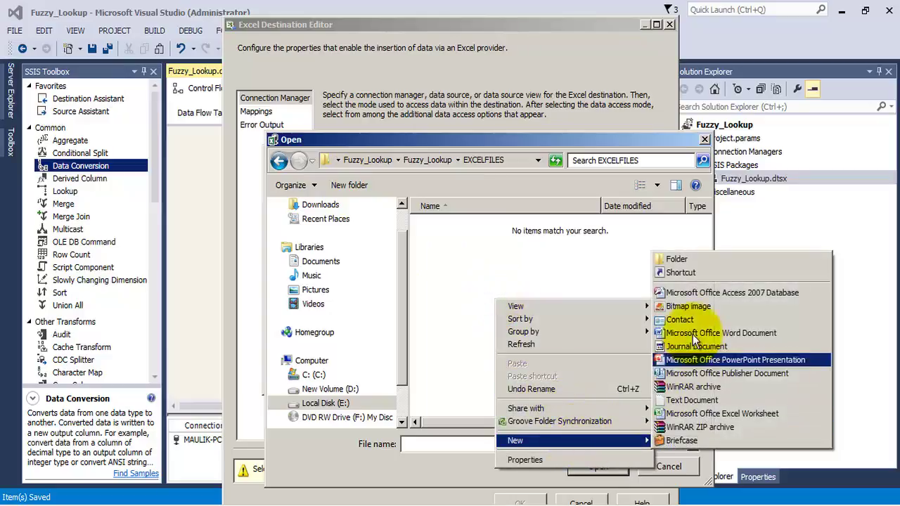
{"action": "left_click", "coordinate": [692, 413]}
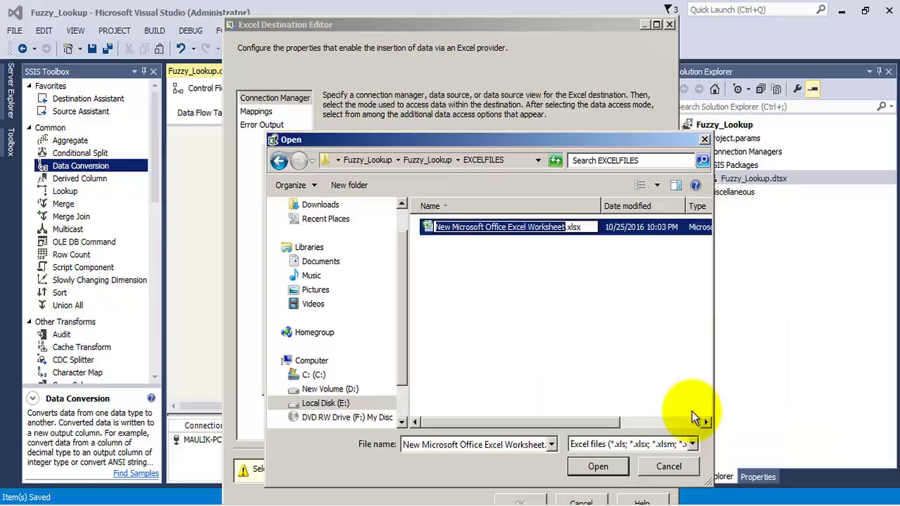
{"action": "type", "text": "Destination"}
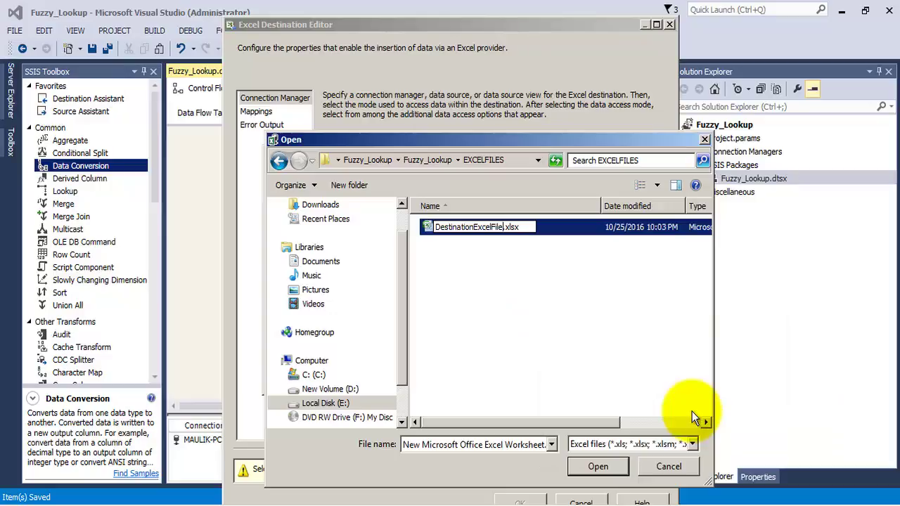
{"action": "type", "text": "ExcelFile"}
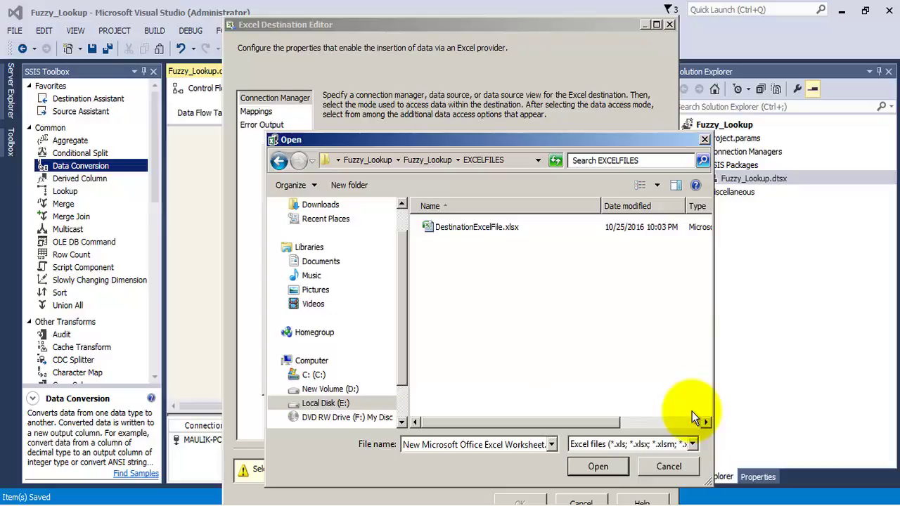
- Use DestinationExcelFile.xlsx as the connection manager's file and confirm the connection with Microsoft Excel 2007 and column names in the first row
{"action": "left_click", "coordinate": [453, 230]}
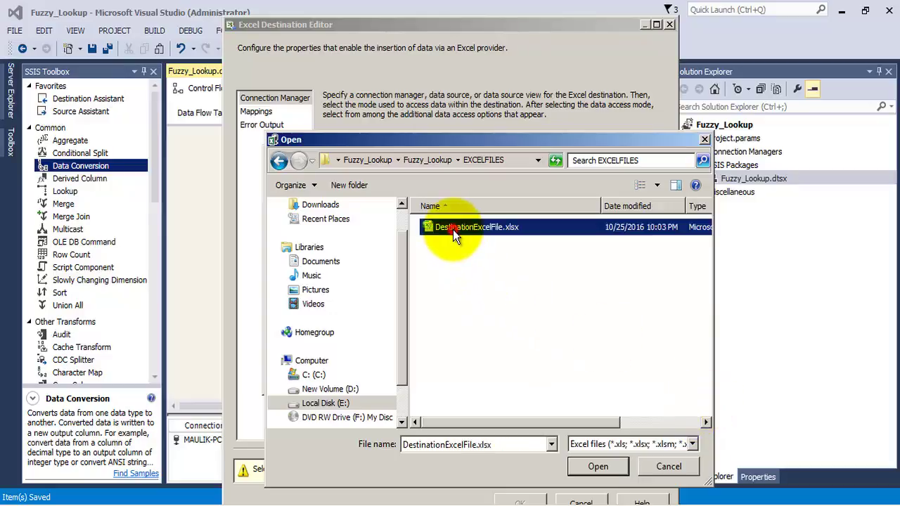
{"action": "left_click", "coordinate": [597, 467]}
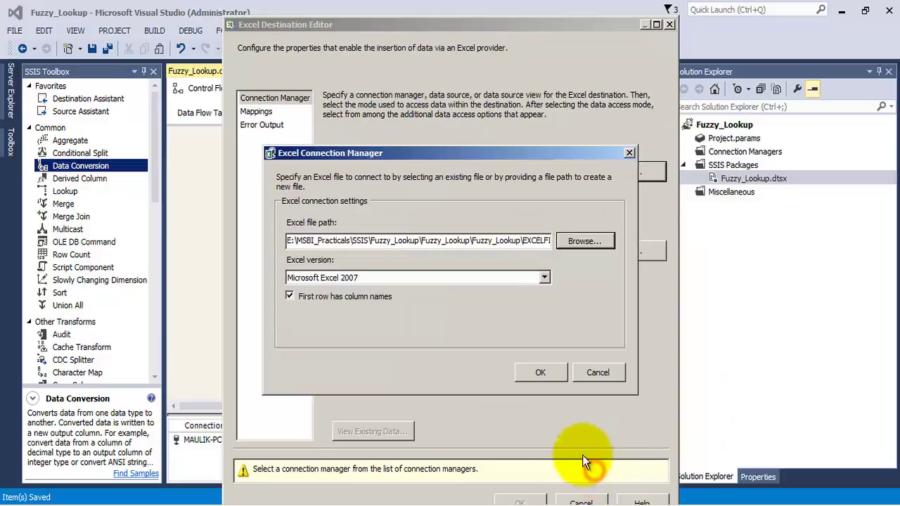
{"action": "left_click", "coordinate": [538, 373]}
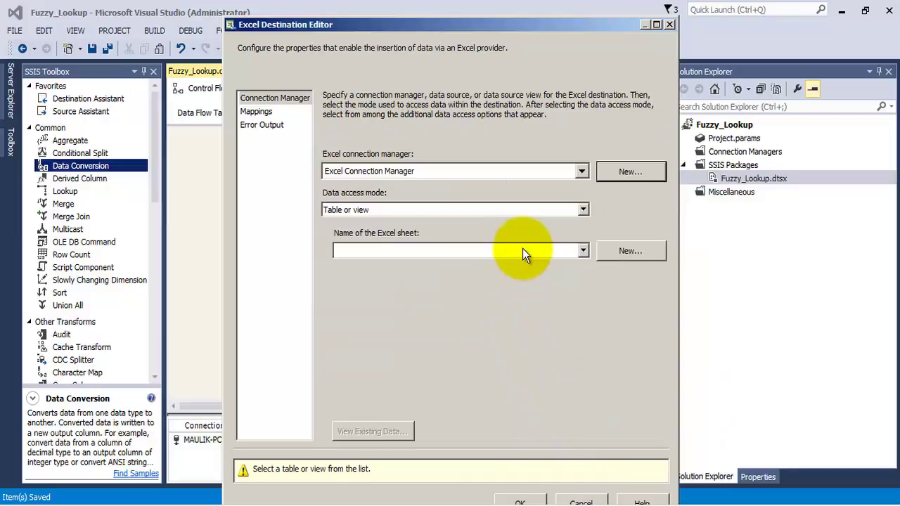
- Start creating a new Excel sheet for the destination and name its table EXACT_MATCH in the CREATE TABLE statement
{"action": "left_click", "coordinate": [522, 248]}
{"action": "left_click", "coordinate": [641, 299]}
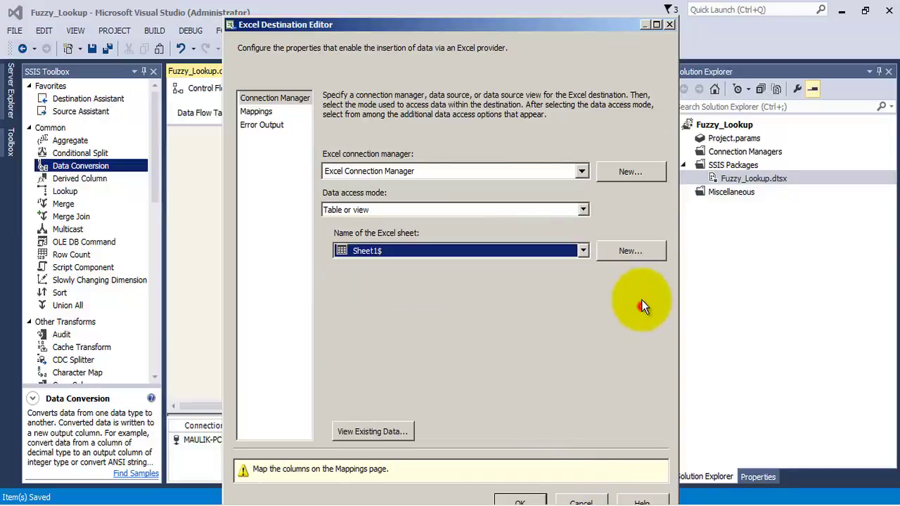
{"action": "left_click", "coordinate": [627, 251]}
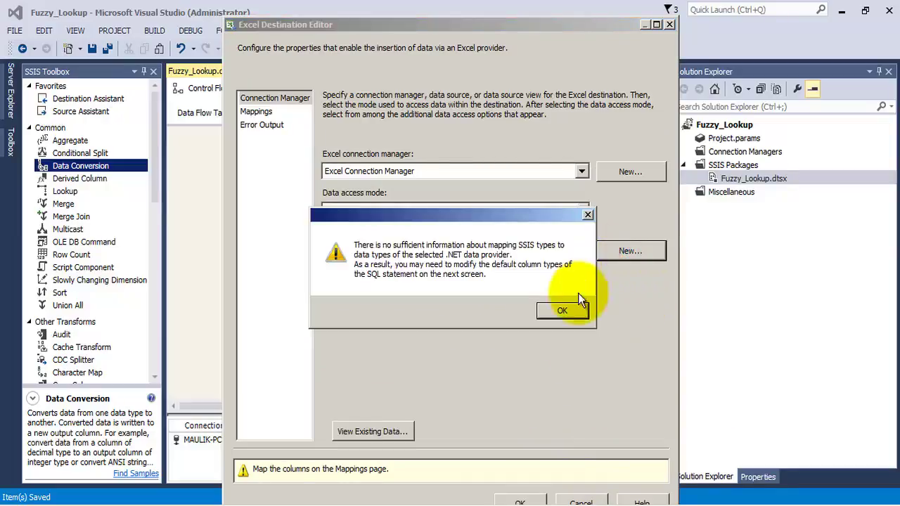
{"action": "left_click", "coordinate": [566, 310]}
{"action": "left_click", "coordinate": [432, 165]}
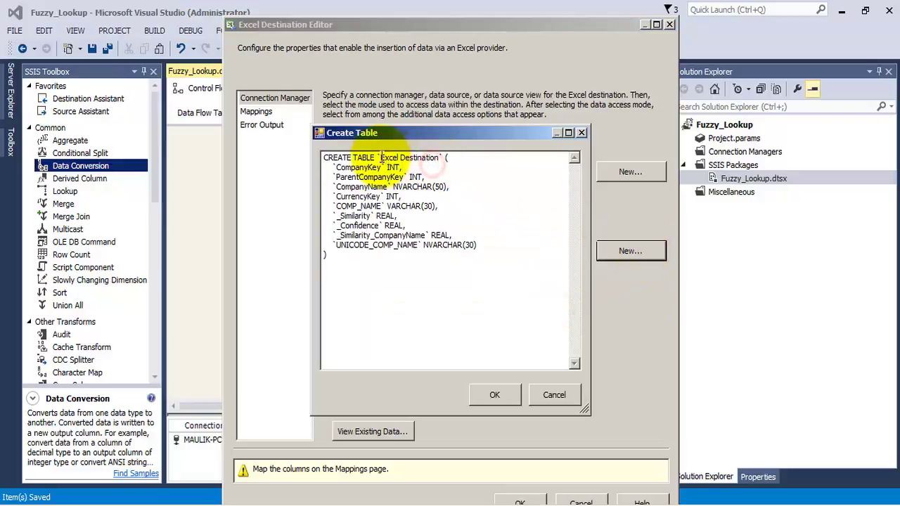
{"action": "left_click_drag", "start_coordinate": [382, 158], "coordinate": [439, 159]}
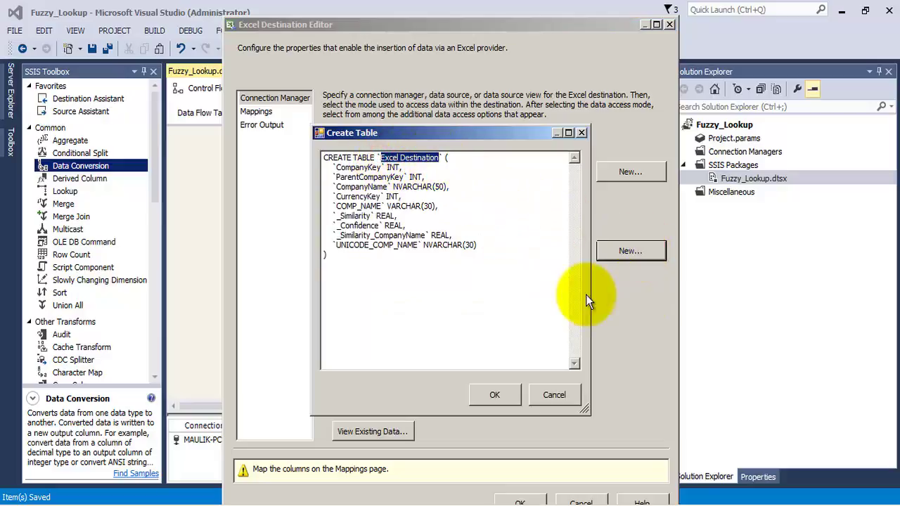
{"action": "type", "text": "E"}
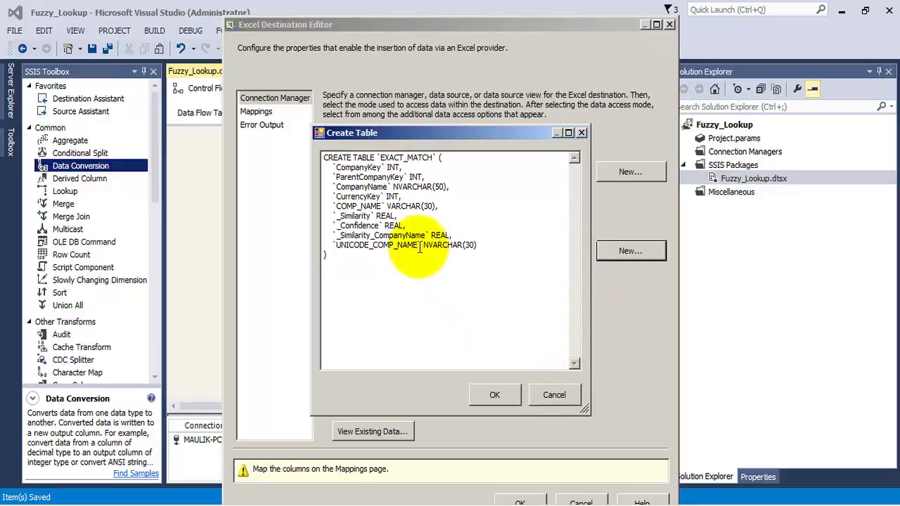
- Remove the COMP_NAME VARCHAR(30) column from the CREATE TABLE statement and create the sheet
{"action": "left_click_drag", "start_coordinate": [384, 245], "coordinate": [337, 246]}
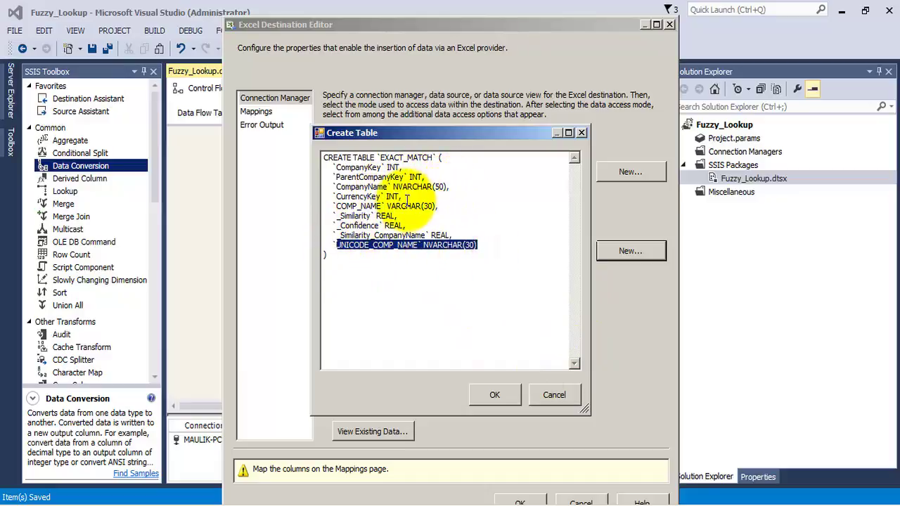
{"action": "left_click_drag", "start_coordinate": [440, 206], "coordinate": [311, 203]}
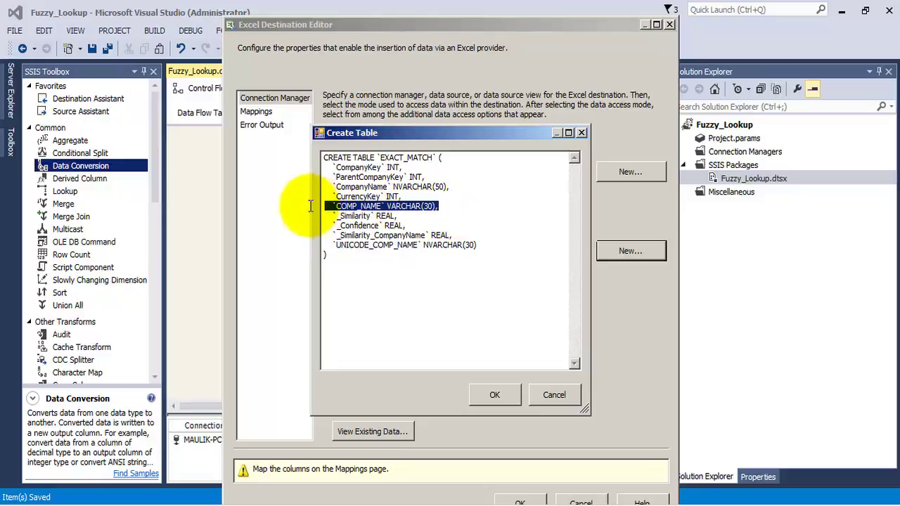
{"action": "key", "text": "Delete"}
{"action": "key", "text": "Delete"}
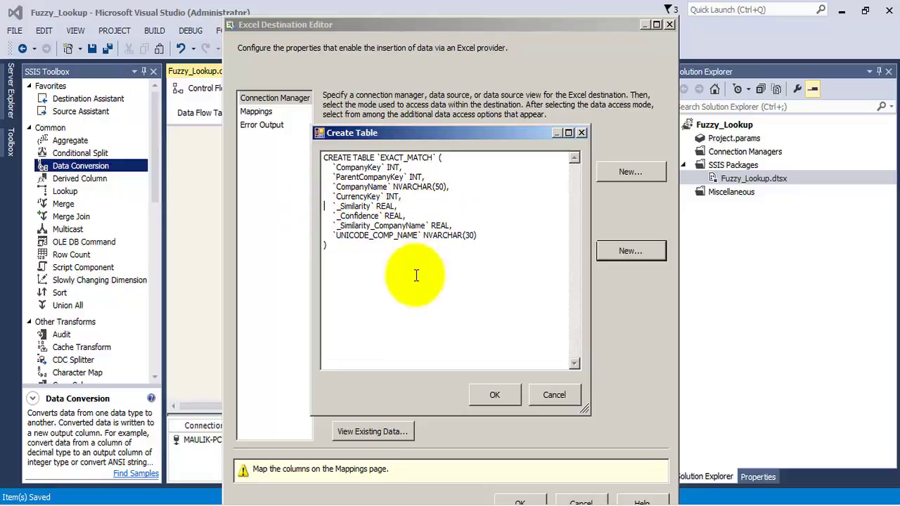
{"action": "left_click", "coordinate": [488, 391]}
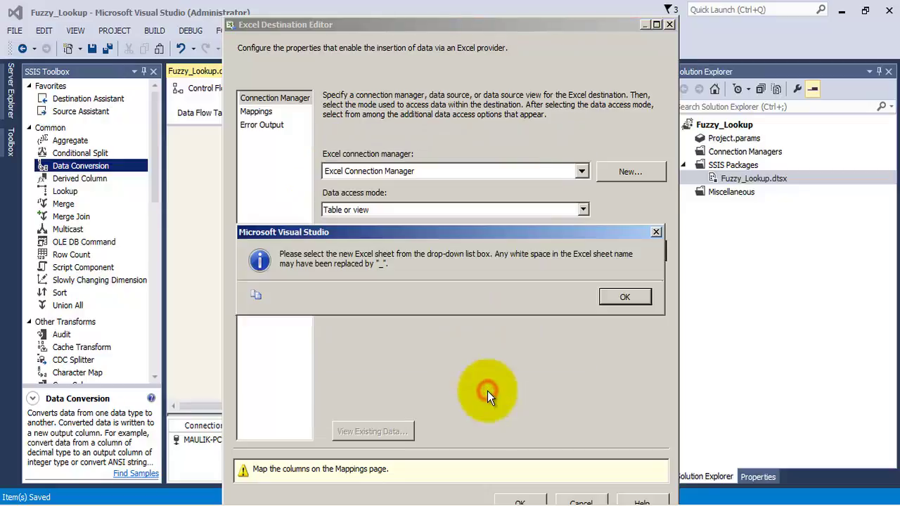
- Select the new EXACT_MATCH sheet as the Excel destination and review the mappings between input and destination columns
{"action": "left_click", "coordinate": [621, 297]}
{"action": "left_click", "coordinate": [584, 251]}
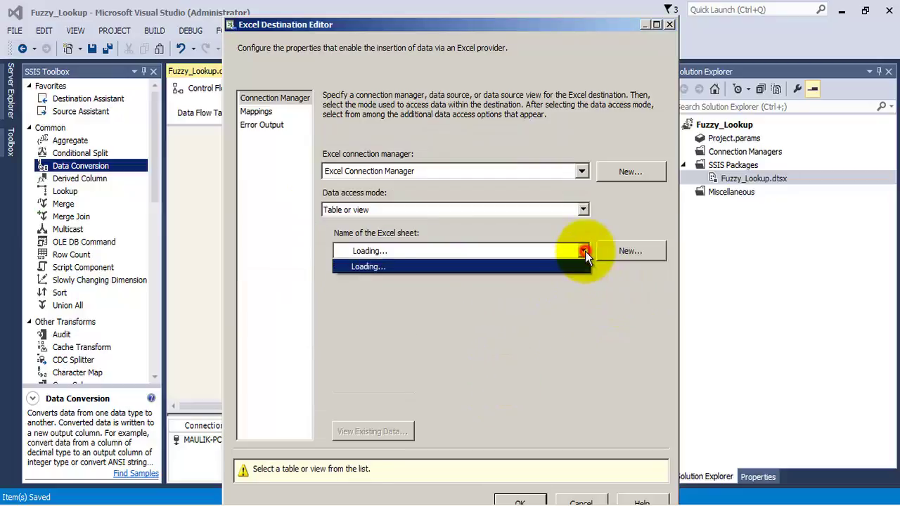
{"action": "left_click", "coordinate": [409, 267]}
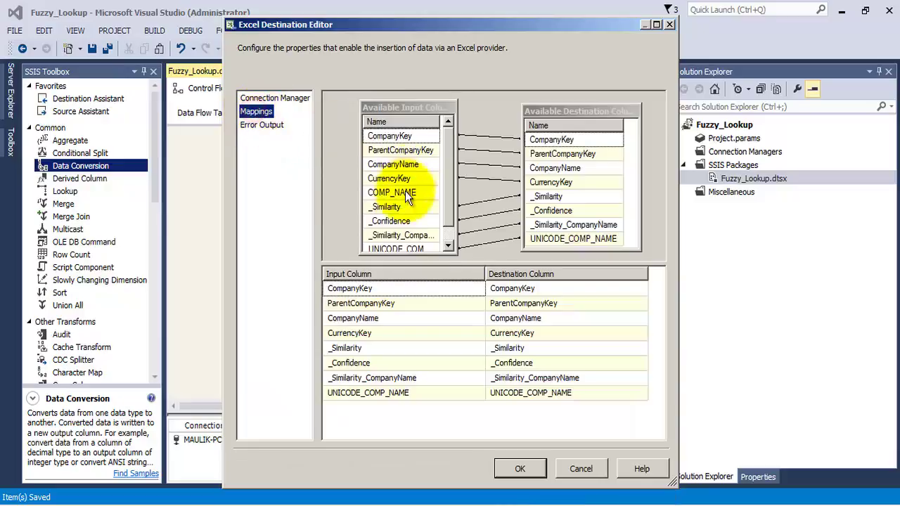
{"action": "left_click_drag", "start_coordinate": [448, 166], "coordinate": [452, 211]}
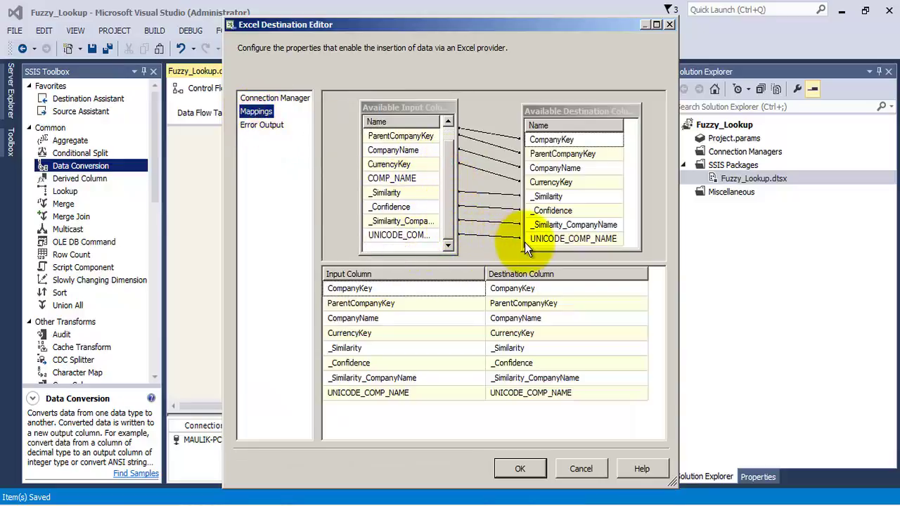
{"action": "left_click_drag", "start_coordinate": [449, 184], "coordinate": [456, 212]}
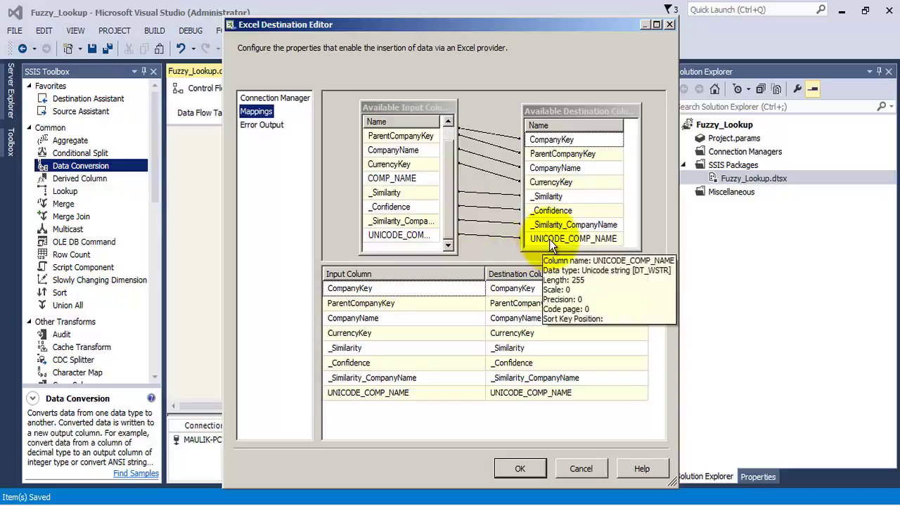
- Keep the UNICODE_COMP_NAME input mapped to the UNICODE_COMP_NAME destination column, accept the EXACT_MATCH Excel destination and save everything
{"action": "left_click_drag", "start_coordinate": [409, 231], "coordinate": [552, 238]}
{"action": "left_click_drag", "start_coordinate": [446, 220], "coordinate": [449, 204]}
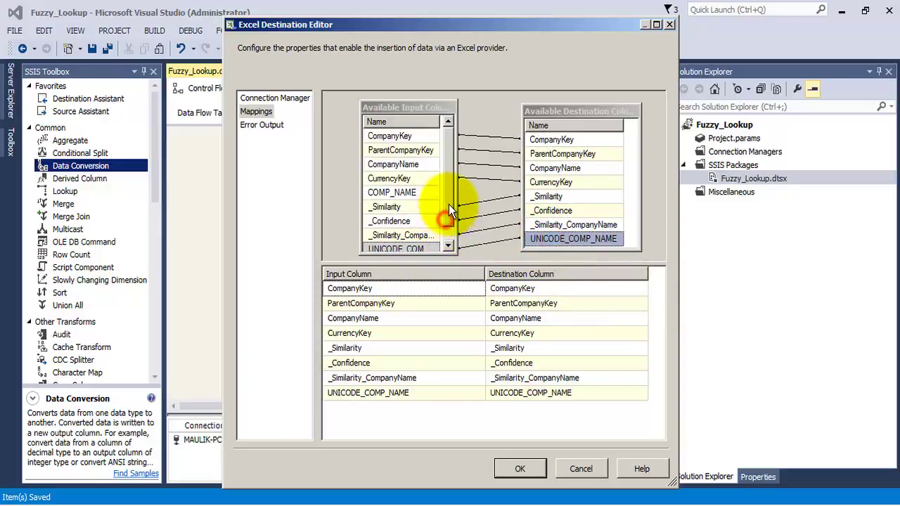
{"action": "left_click", "coordinate": [522, 469]}
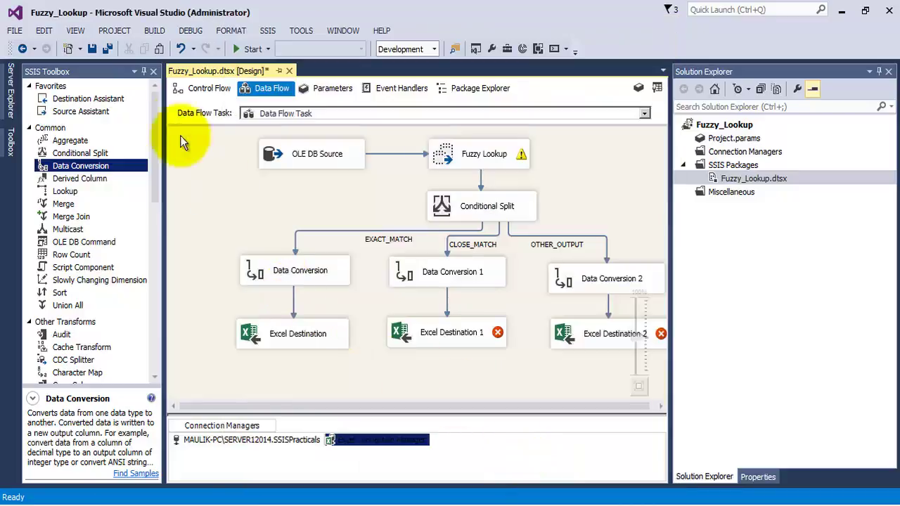
{"action": "left_click", "coordinate": [109, 48]}
- Create a new Excel sheet for Excel Destination 1, naming its table CLOSE_MATCH in the CREATE TABLE statement
{"action": "right_click", "coordinate": [456, 331]}
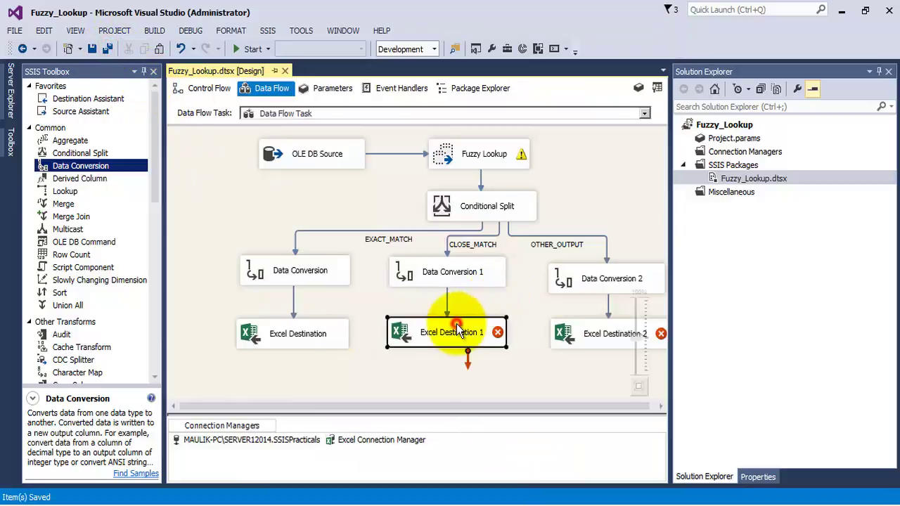
{"action": "left_click", "coordinate": [490, 117]}
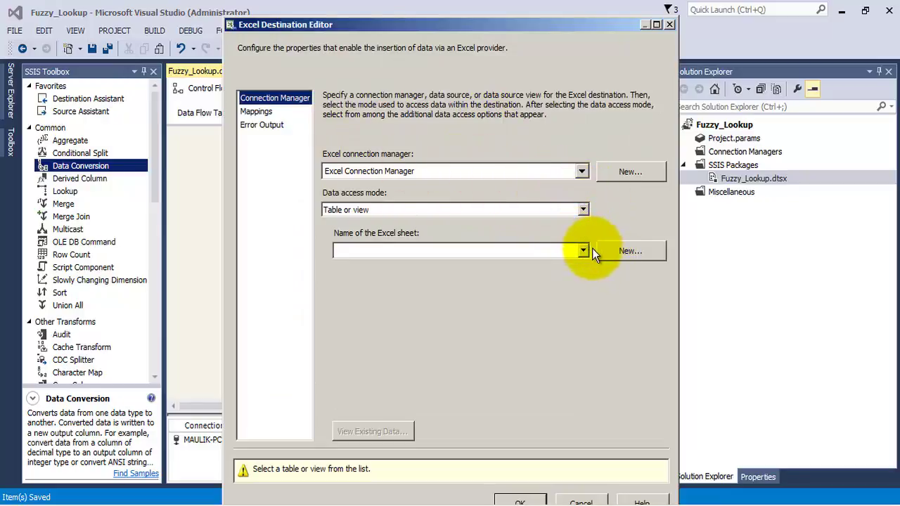
{"action": "left_click", "coordinate": [616, 253]}
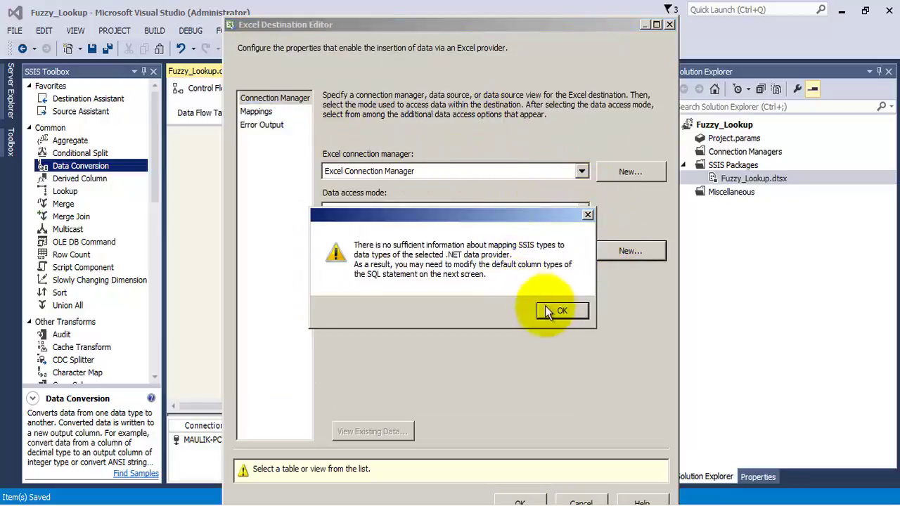
{"action": "left_click", "coordinate": [569, 309]}
{"action": "left_click_drag", "start_coordinate": [381, 157], "coordinate": [445, 157]}
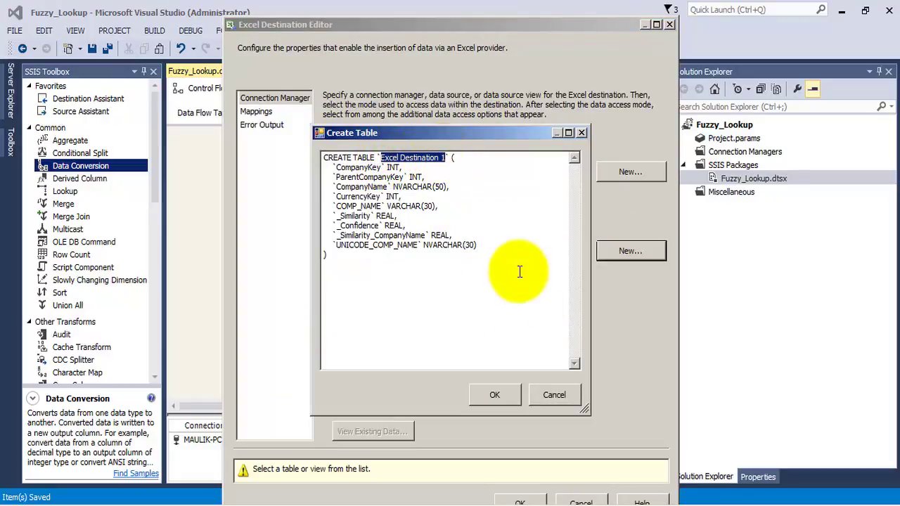
{"action": "type", "text": "CLOSE_"}
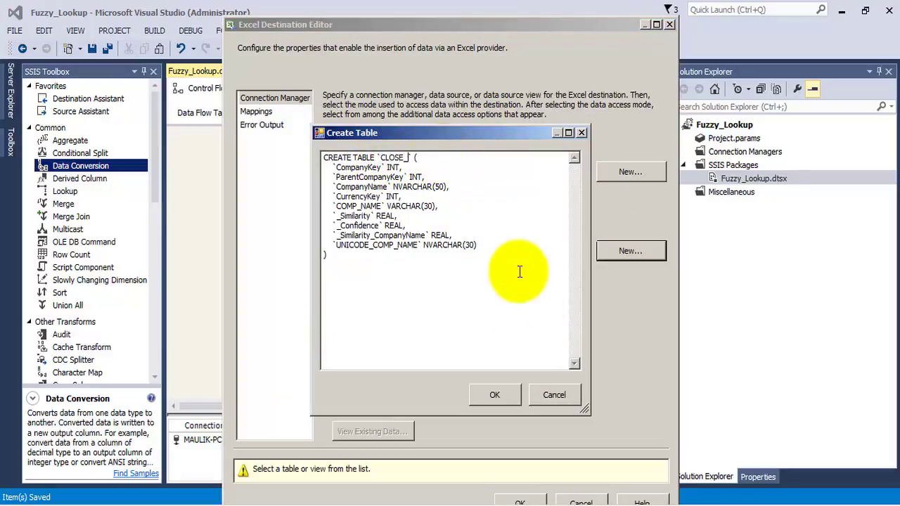
{"action": "type", "text": "MATCH"}
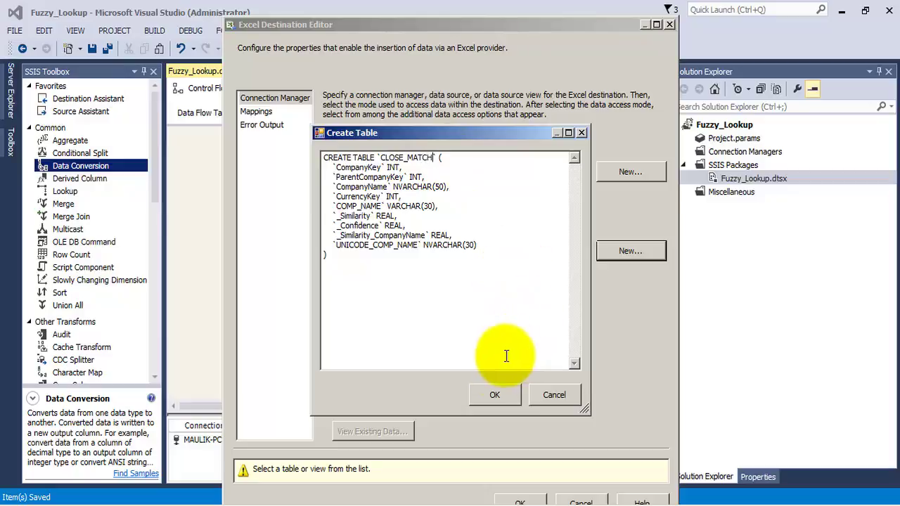
{"action": "left_click", "coordinate": [504, 396]}
{"action": "left_click", "coordinate": [619, 298]}
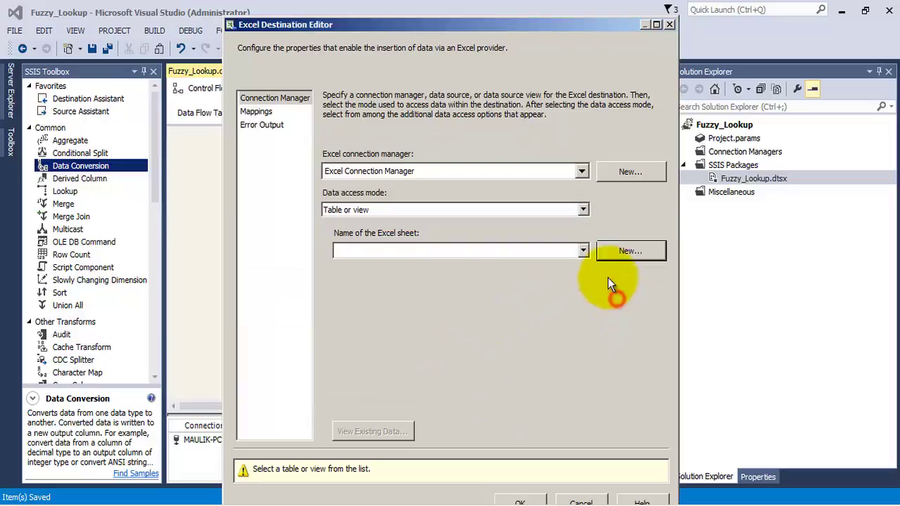
- Choose CLOSE_MATCH as the Excel sheet of the destination and show its column mappings
{"action": "left_click", "coordinate": [586, 251]}
{"action": "left_click", "coordinate": [458, 269]}
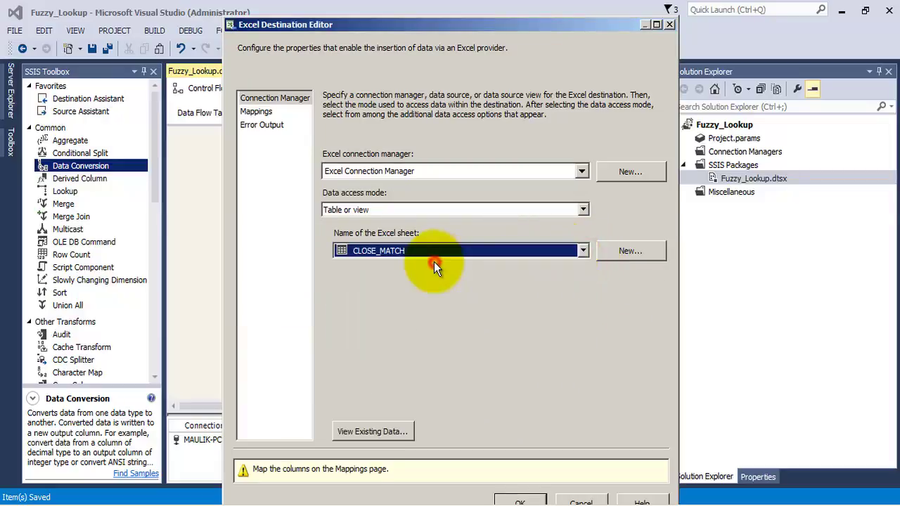
{"action": "left_click", "coordinate": [253, 111]}
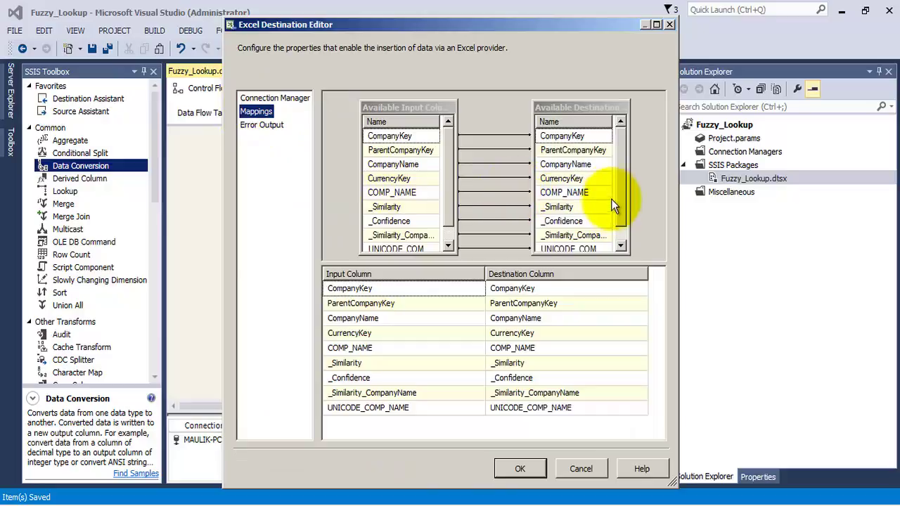
- Delete the COMP_NAME mapping between input and destination columns, accept the CLOSE_MATCH destination and save everything
{"action": "left_click_drag", "start_coordinate": [622, 178], "coordinate": [626, 160]}
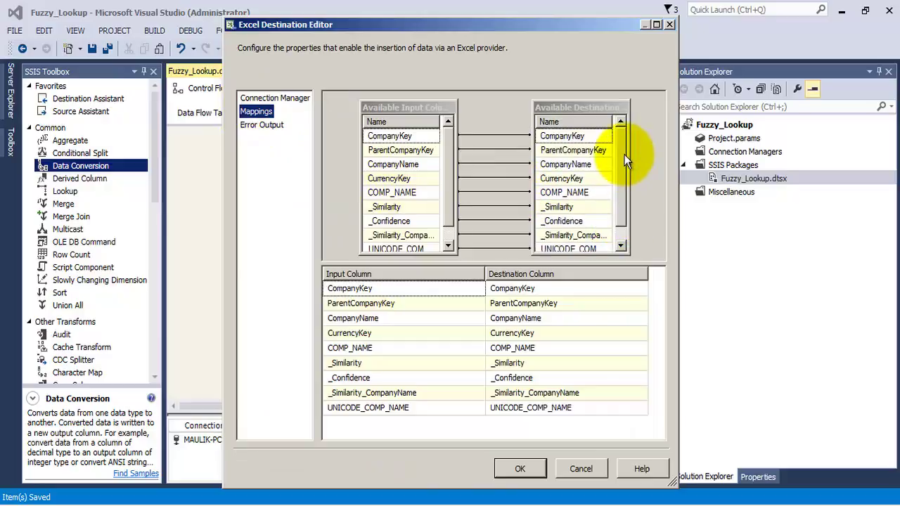
{"action": "left_click", "coordinate": [504, 191]}
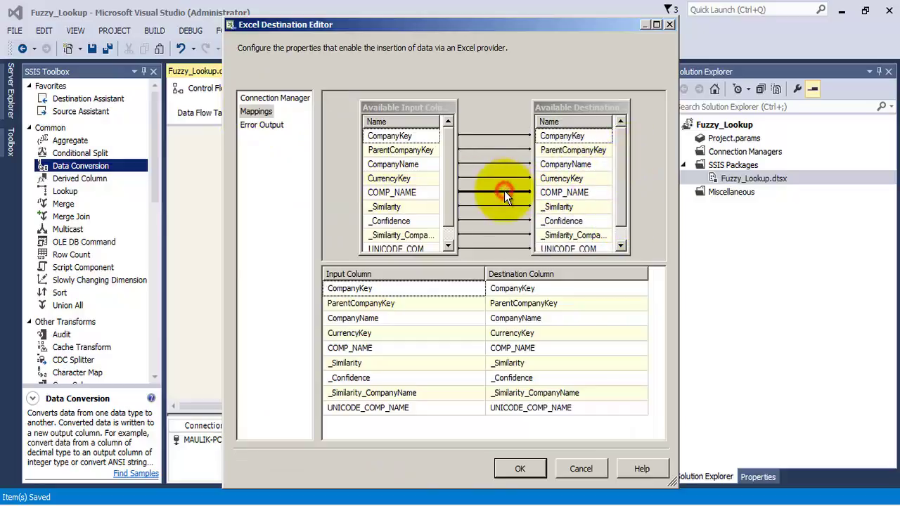
{"action": "right_click", "coordinate": [505, 191]}
{"action": "left_click", "coordinate": [518, 211]}
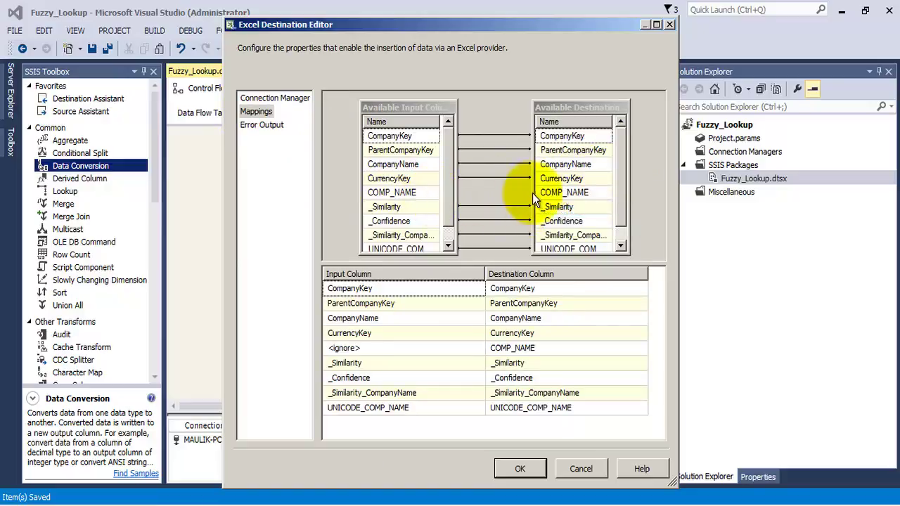
{"action": "left_click_drag", "start_coordinate": [625, 184], "coordinate": [621, 199]}
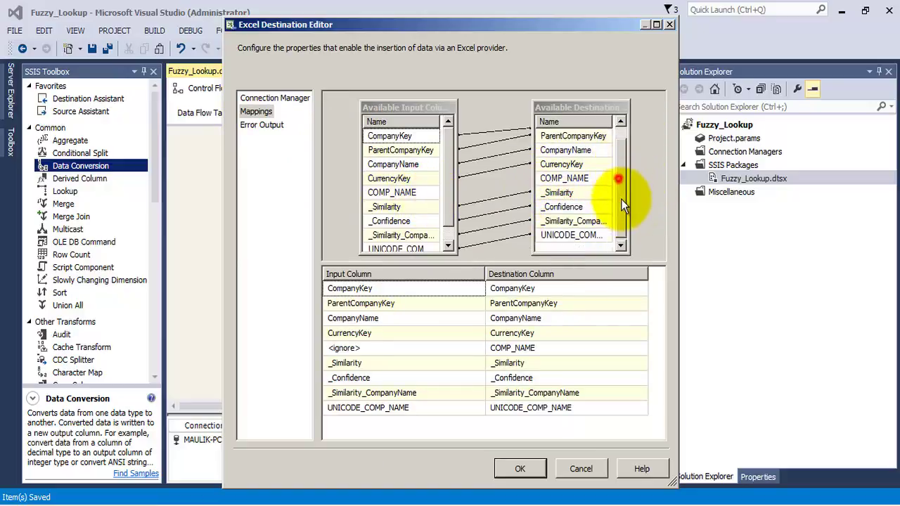
{"action": "scroll", "coordinate": [448, 214], "scroll_direction": "down", "scroll_amount": 1}
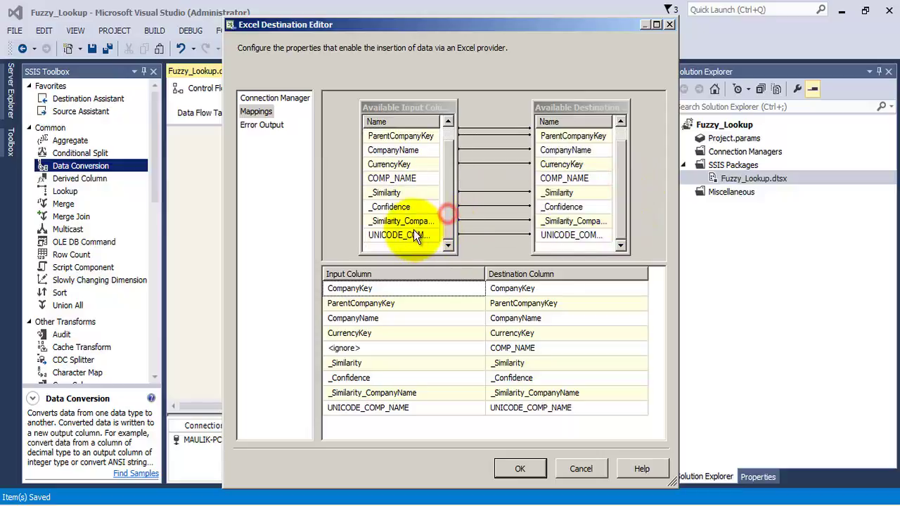
{"action": "left_click", "coordinate": [514, 468]}
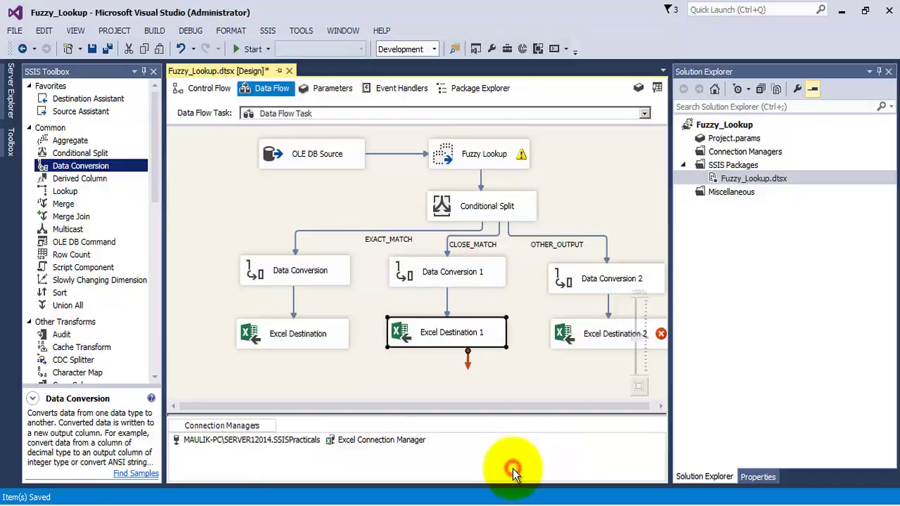
{"action": "left_click", "coordinate": [108, 49]}
- Start creating a new Excel sheet for Excel Destination 2 and name its table OTHER_OUTPUT in the CREATE TABLE statement
{"action": "left_click", "coordinate": [590, 338]}
{"action": "right_click", "coordinate": [589, 337]}
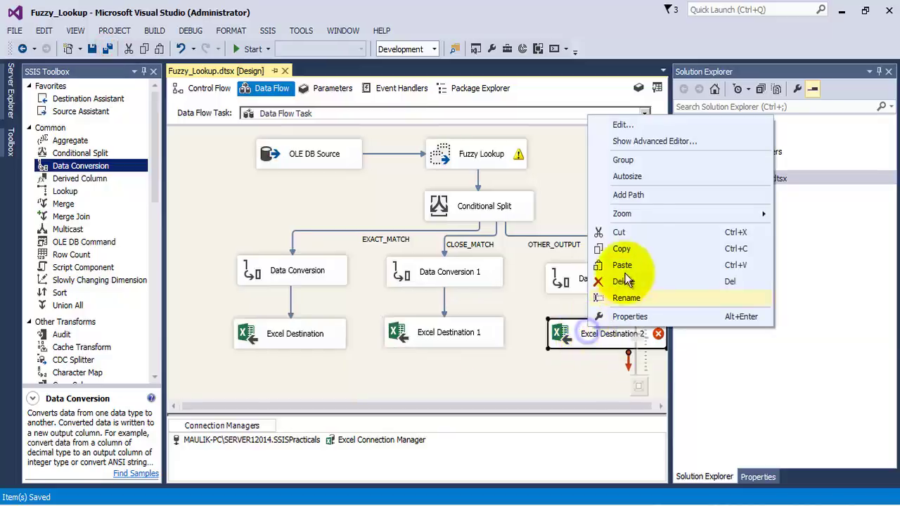
{"action": "left_click", "coordinate": [622, 125]}
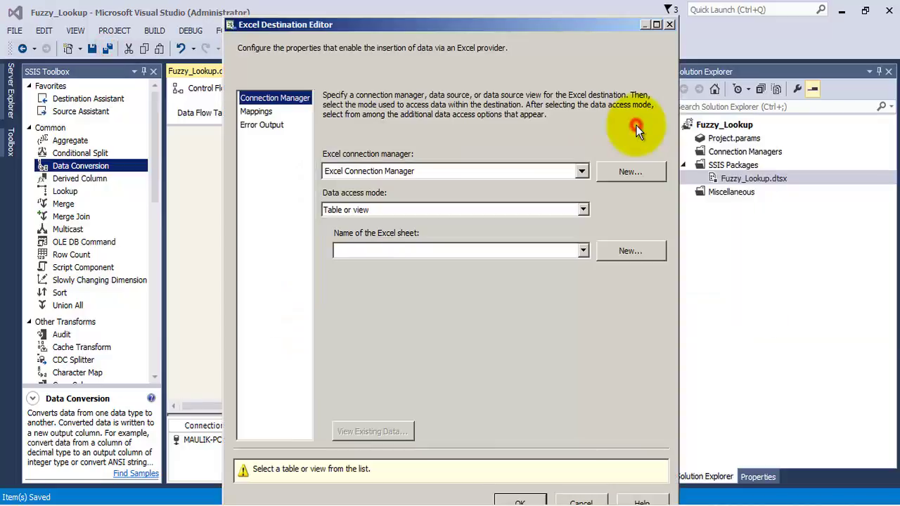
{"action": "left_click", "coordinate": [619, 251]}
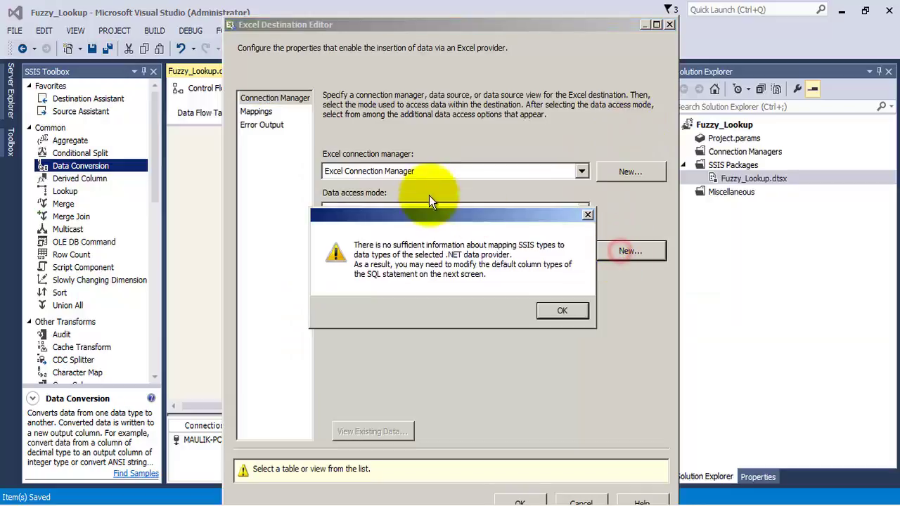
{"action": "left_click", "coordinate": [543, 308]}
{"action": "left_click", "coordinate": [398, 159]}
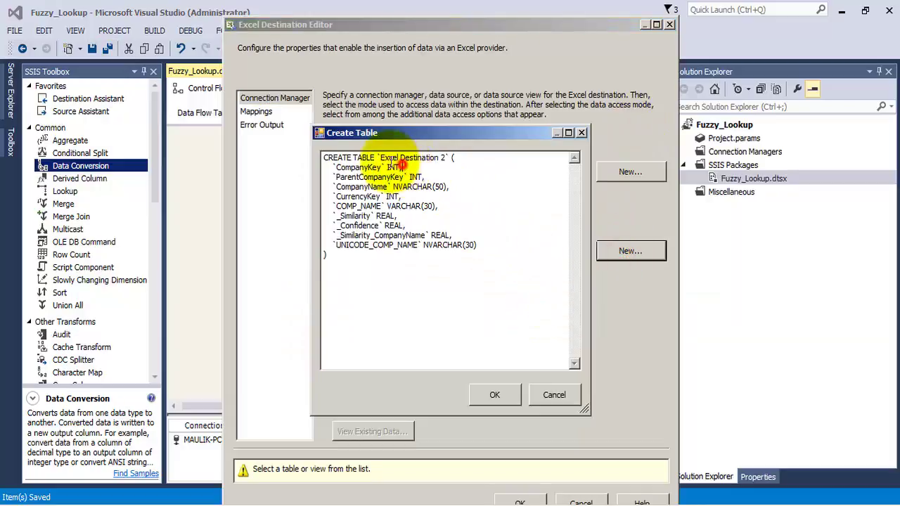
{"action": "left_click_drag", "start_coordinate": [380, 158], "coordinate": [446, 158]}
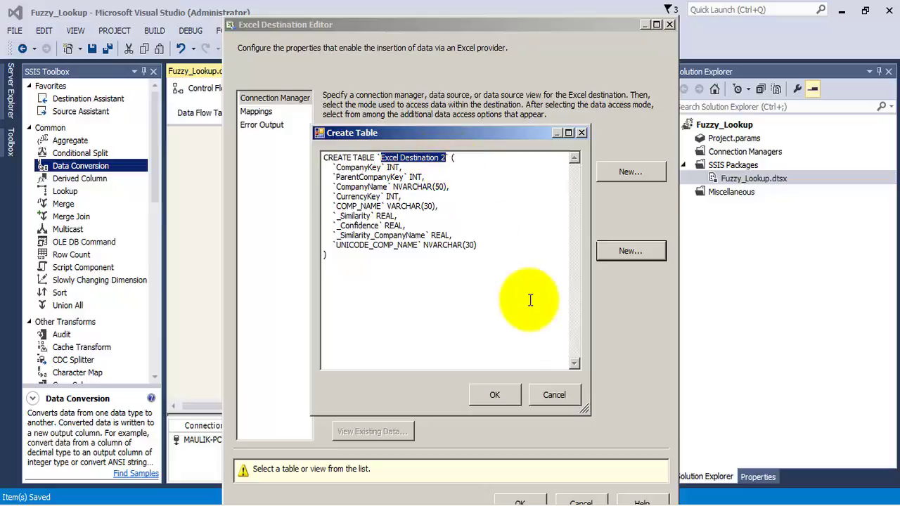
{"action": "type", "text": "OTHER_OUTPUT"}
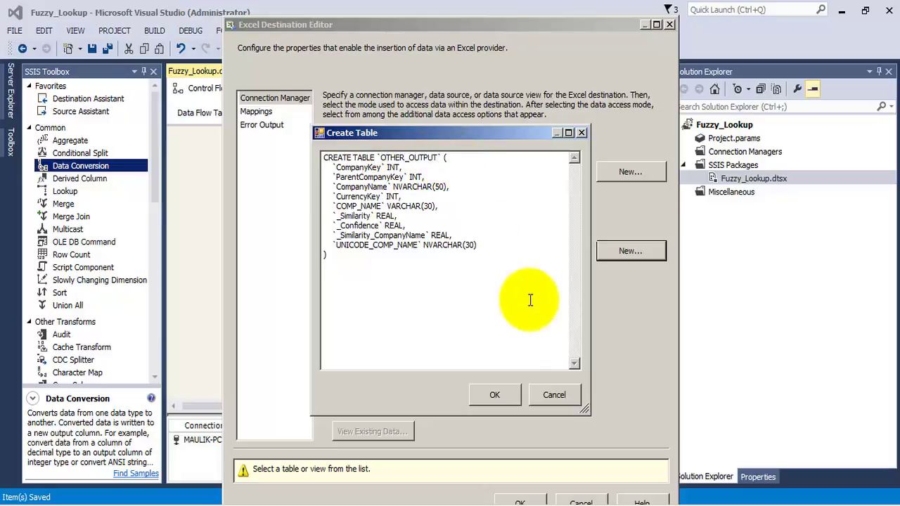
- Remove the COMP_NAME VARCHAR(30) column from the OTHER_OUTPUT table definition and create the sheet
{"action": "left_click", "coordinate": [453, 206]}
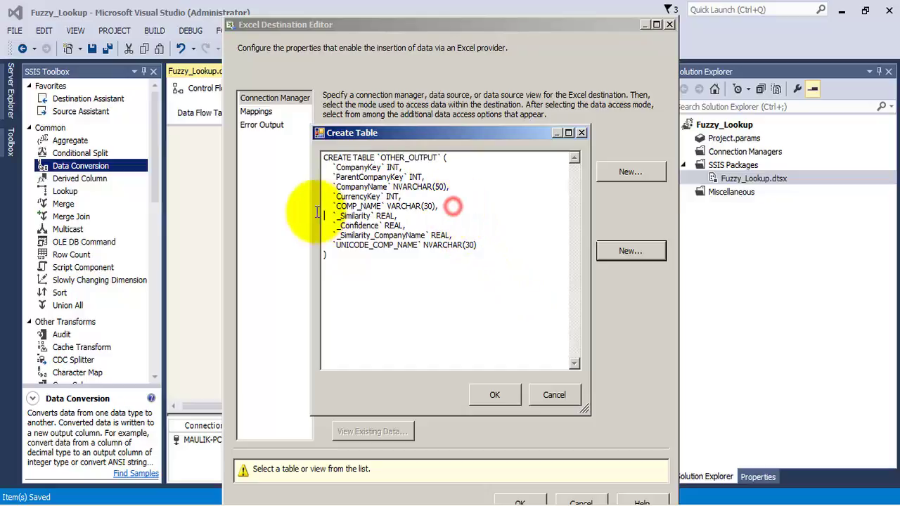
{"action": "left_click_drag", "start_coordinate": [317, 212], "coordinate": [320, 206]}
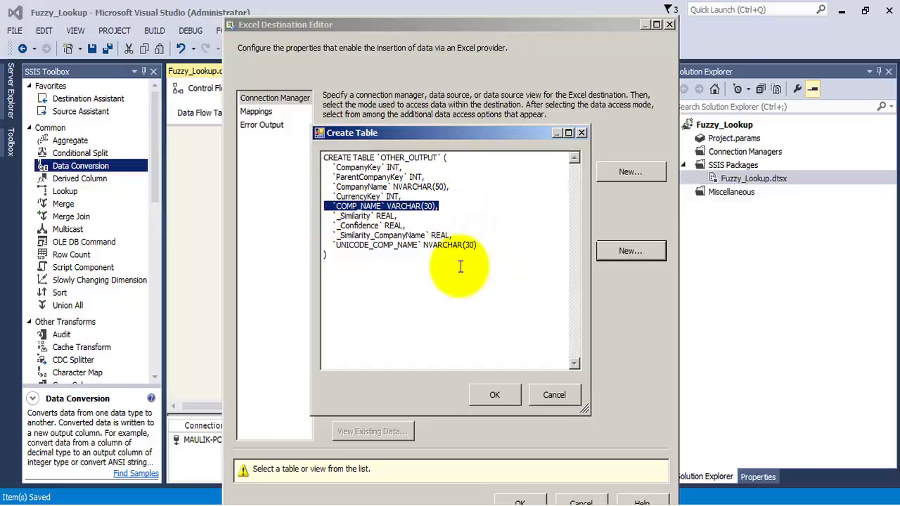
{"action": "key", "text": "Delete"}
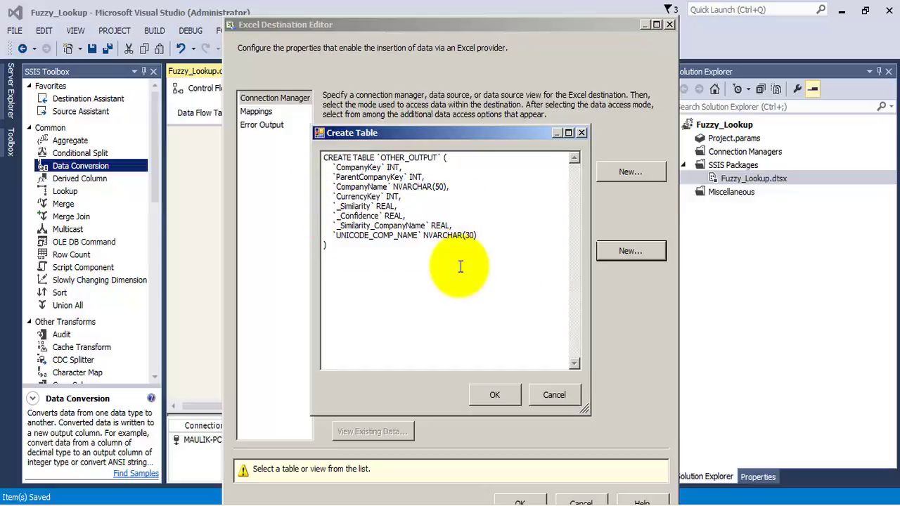
{"action": "left_click", "coordinate": [492, 393]}
{"action": "left_click", "coordinate": [625, 295]}
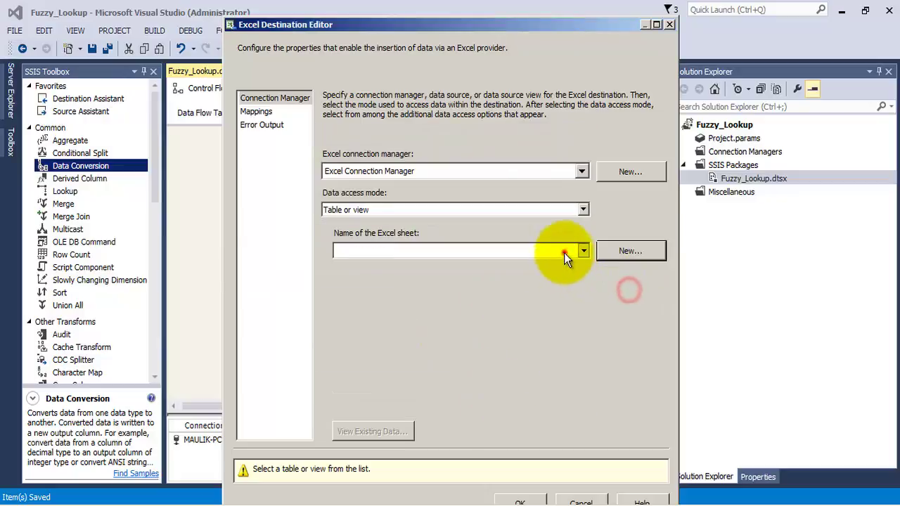
- Select the OTHER_OUTPUT sheet for the destination, check its column mappings and accept the settings
{"action": "left_click", "coordinate": [583, 251]}
{"action": "left_click", "coordinate": [388, 317]}
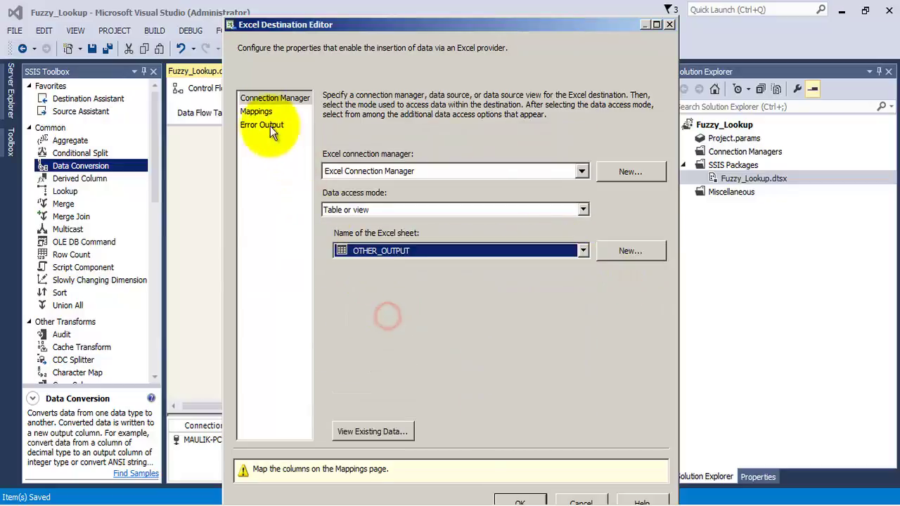
{"action": "left_click", "coordinate": [256, 111]}
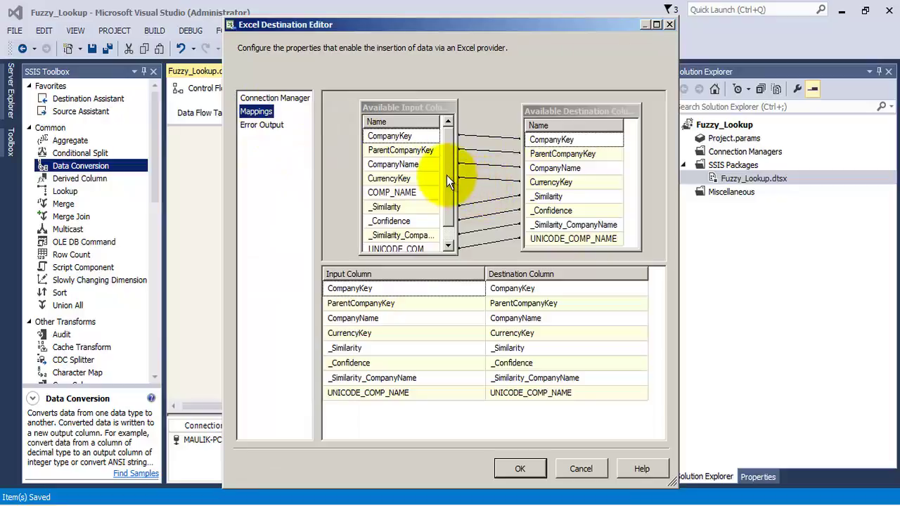
{"action": "scroll", "coordinate": [446, 175], "scroll_direction": "down", "scroll_amount": 1}
{"action": "left_click", "coordinate": [521, 467]}
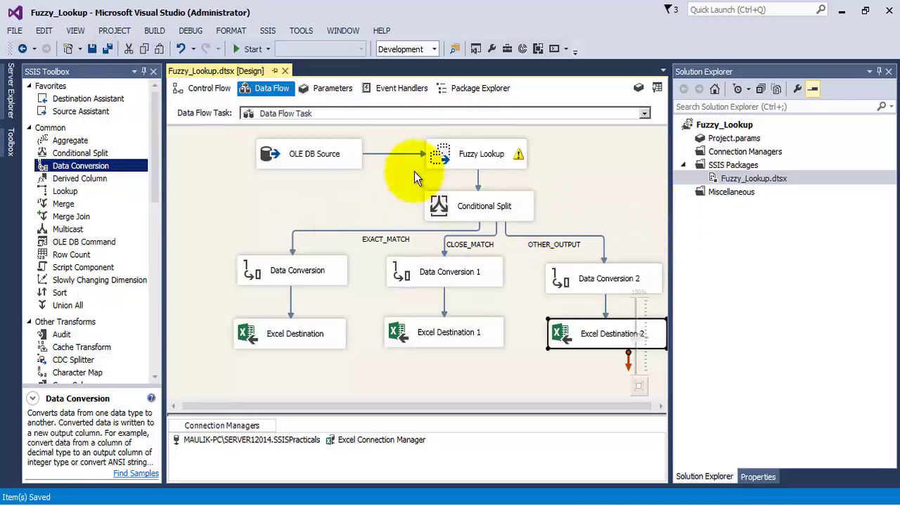
- Run the Fuzzy_Lookup package
{"action": "left_click", "coordinate": [246, 49]}
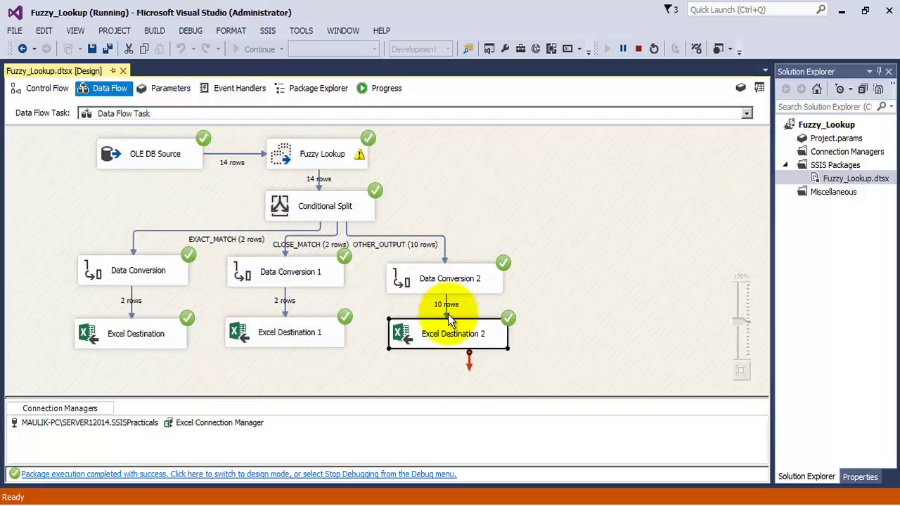
- Switch to the Fuzzy_Lookup folder in Windows Explorer and open DestinationExcelFile.xlsx from its EXCELFILES subfolder in Excel
{"action": "left_click", "coordinate": [152, 475]}
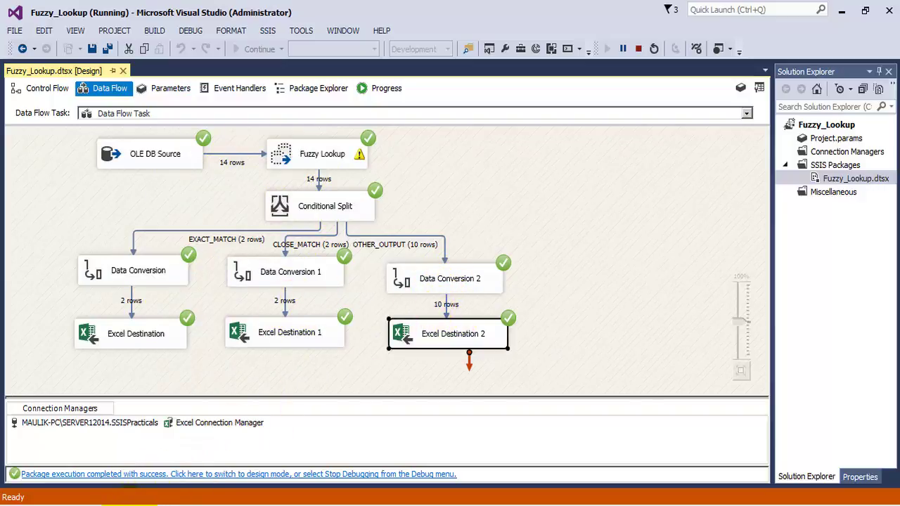
{"action": "mouse_move", "coordinate": [148, 500]}
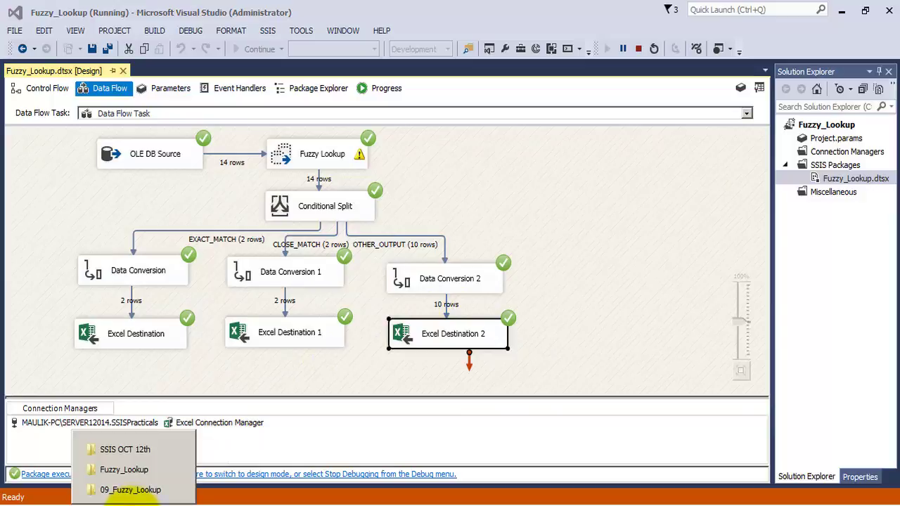
{"action": "left_click", "coordinate": [139, 476]}
{"action": "double_click", "coordinate": [173, 92]}
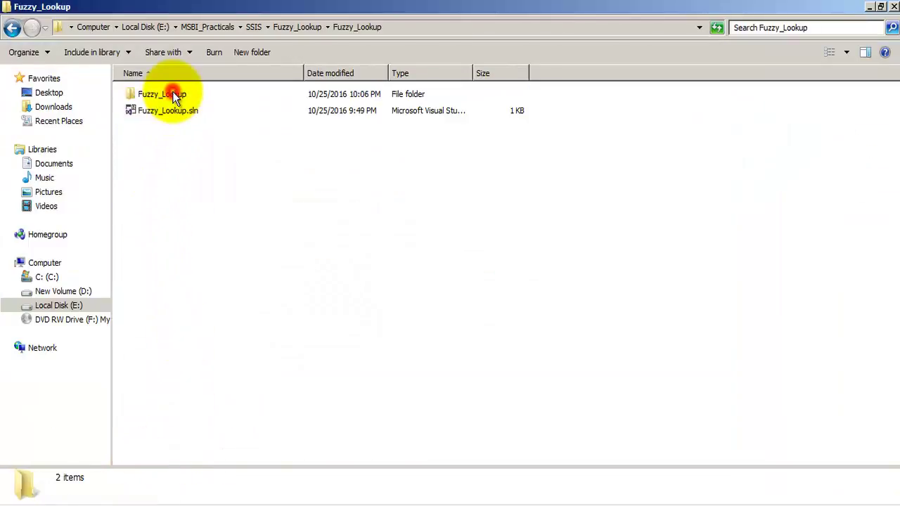
{"action": "double_click", "coordinate": [172, 93]}
{"action": "double_click", "coordinate": [163, 112]}
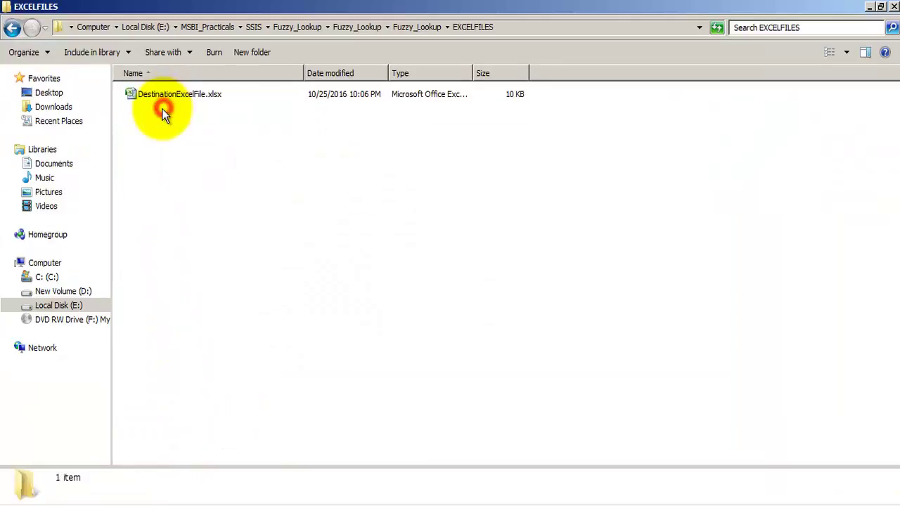
{"action": "double_click", "coordinate": [161, 93]}
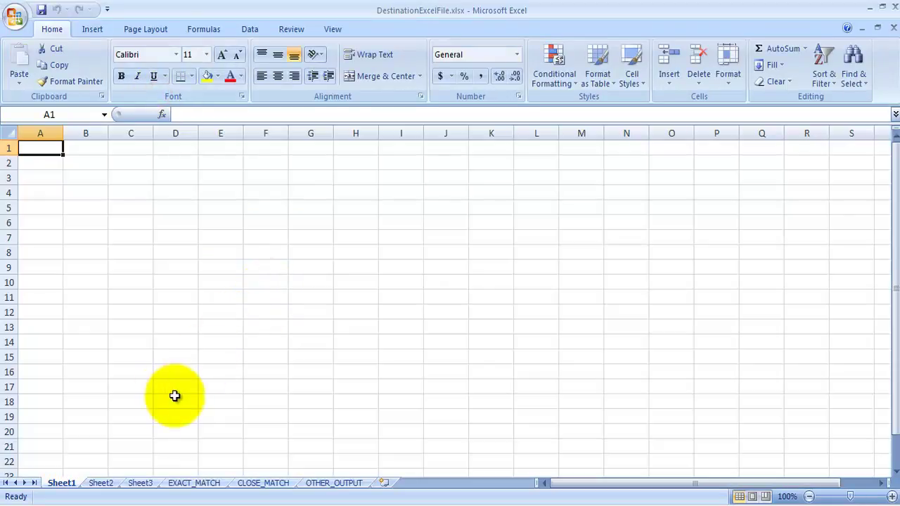
- Examine the rows written to the EXACT_MATCH, CLOSE_MATCH and OTHER_OUTPUT sheets of the workbook
{"action": "left_click", "coordinate": [182, 484]}
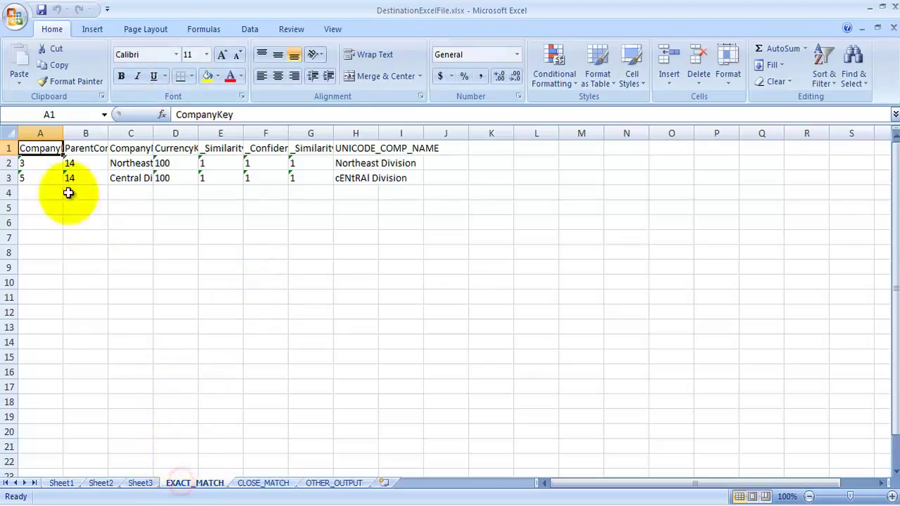
{"action": "left_click", "coordinate": [261, 483]}
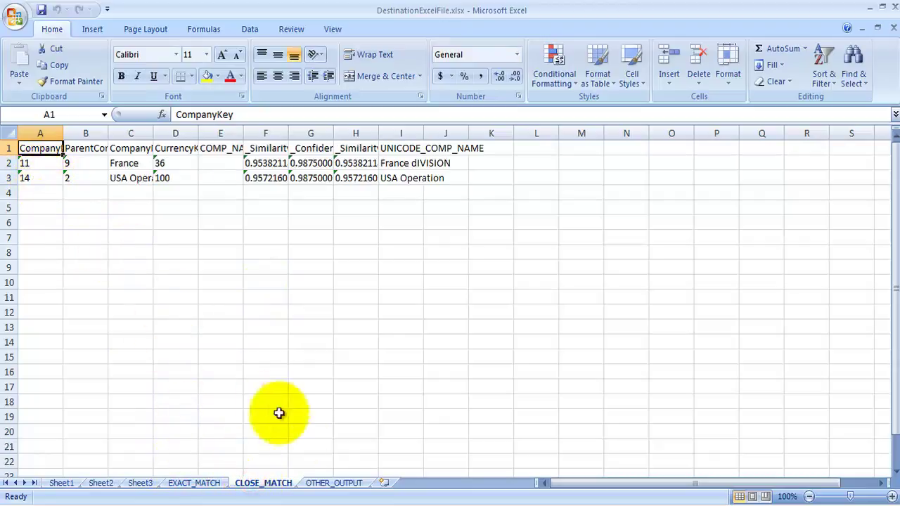
{"action": "left_click", "coordinate": [327, 484]}
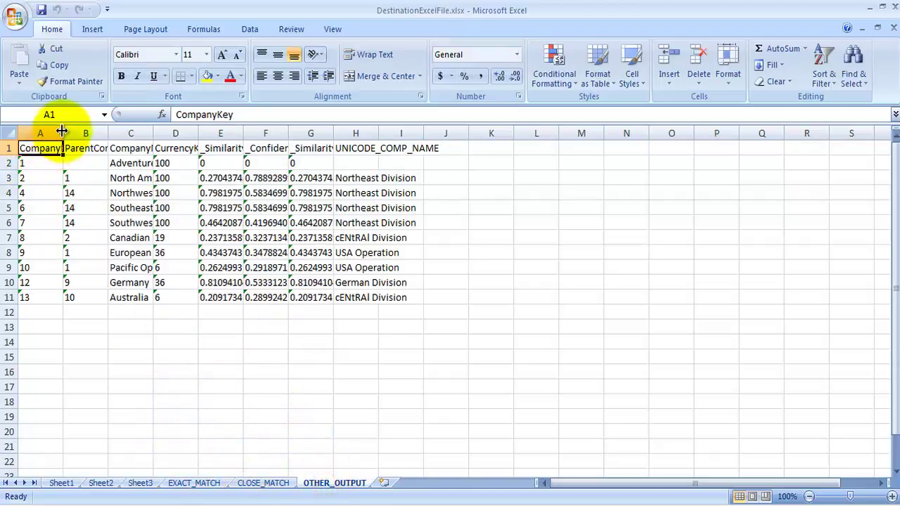